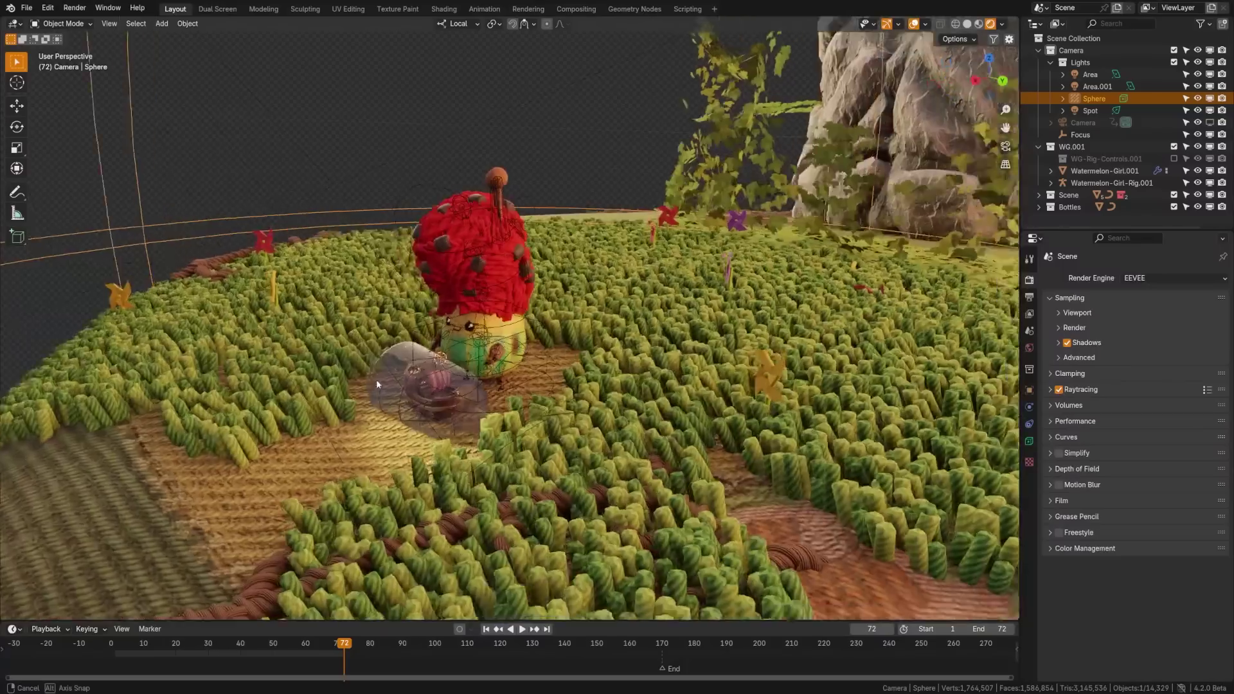
Examine the EEVEE demo scenes from several angles, from the knitted field and potion bottle to the ice cream cone.
{"action": "middle_click_drag", "start_coordinate": [376, 379], "coordinate": [475, 344]}
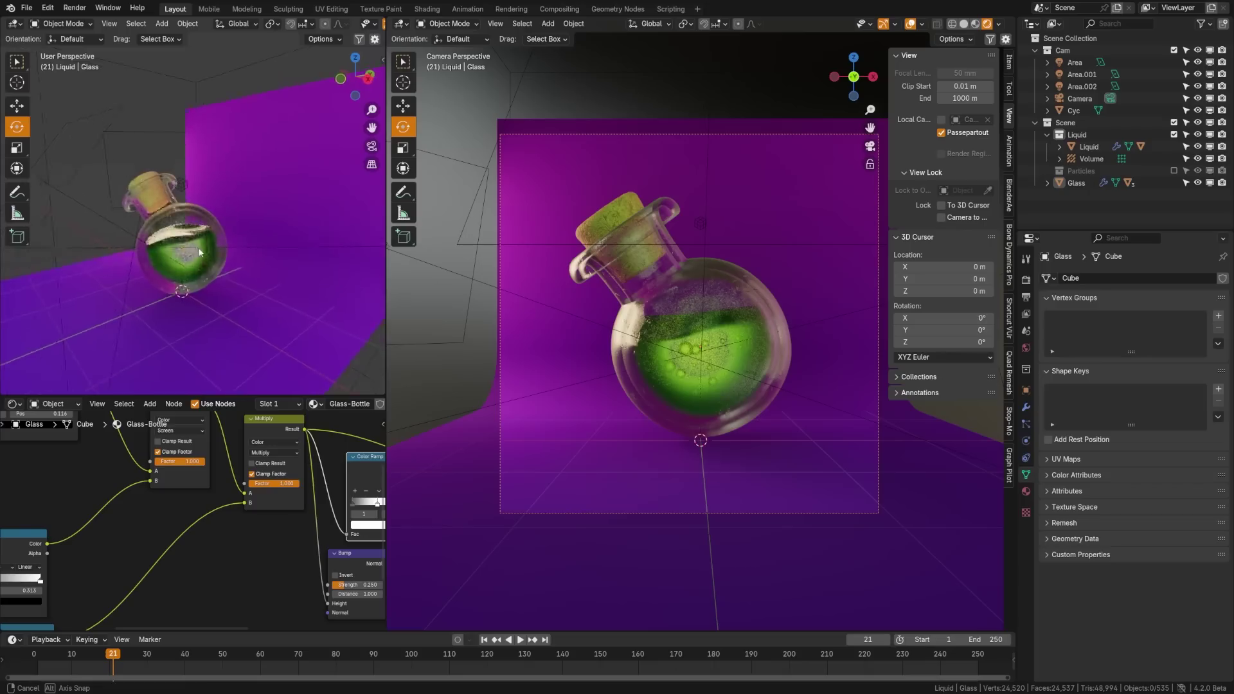
{"action": "middle_click_drag", "start_coordinate": [203, 250], "coordinate": [232, 221]}
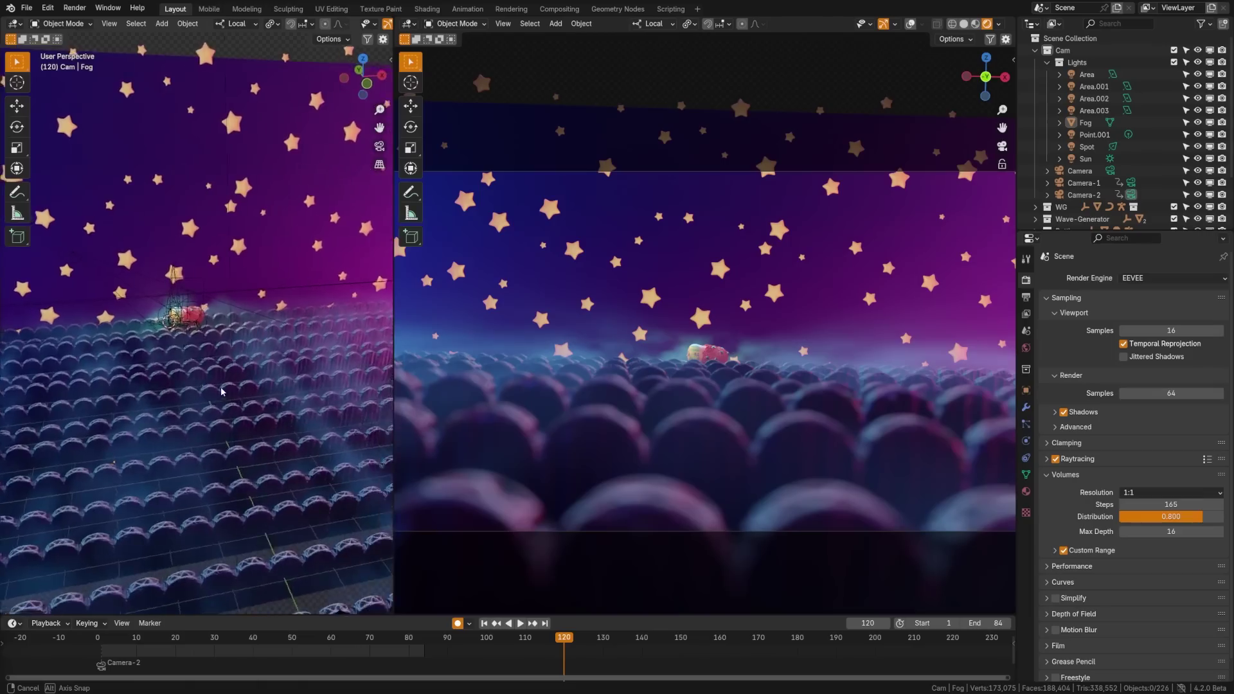
{"action": "middle_click_drag", "start_coordinate": [99, 396], "coordinate": [261, 358]}
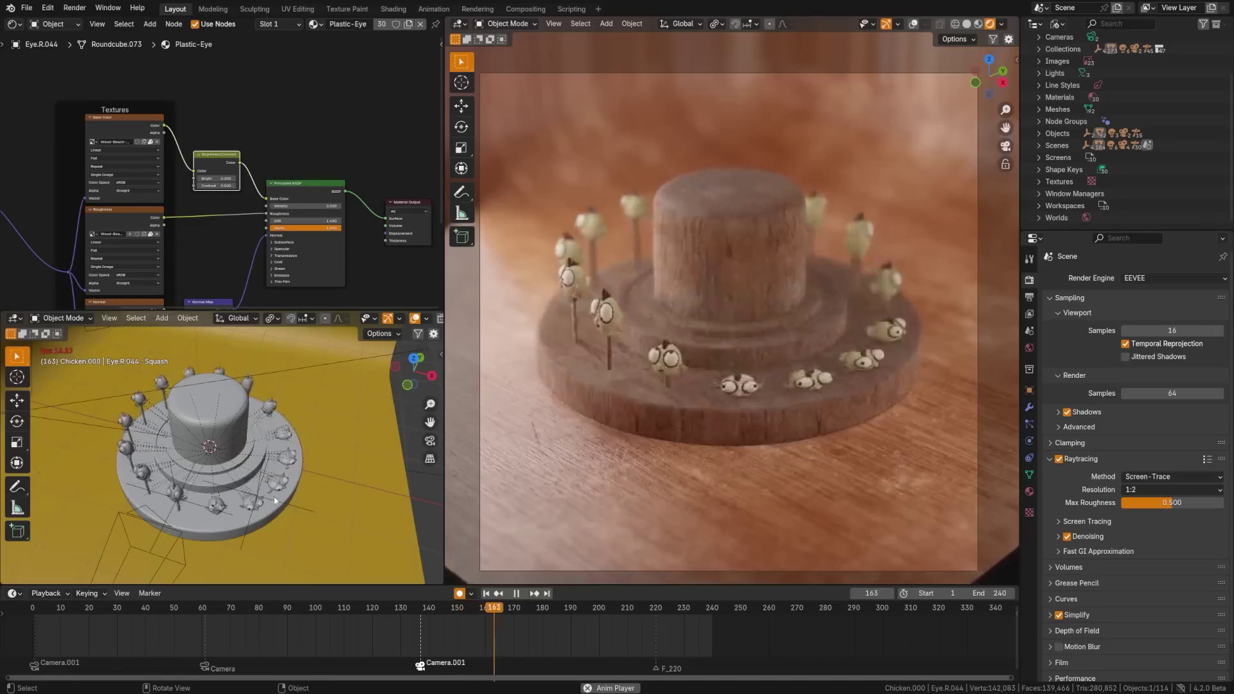
{"action": "middle_click_drag", "start_coordinate": [275, 500], "coordinate": [247, 470]}
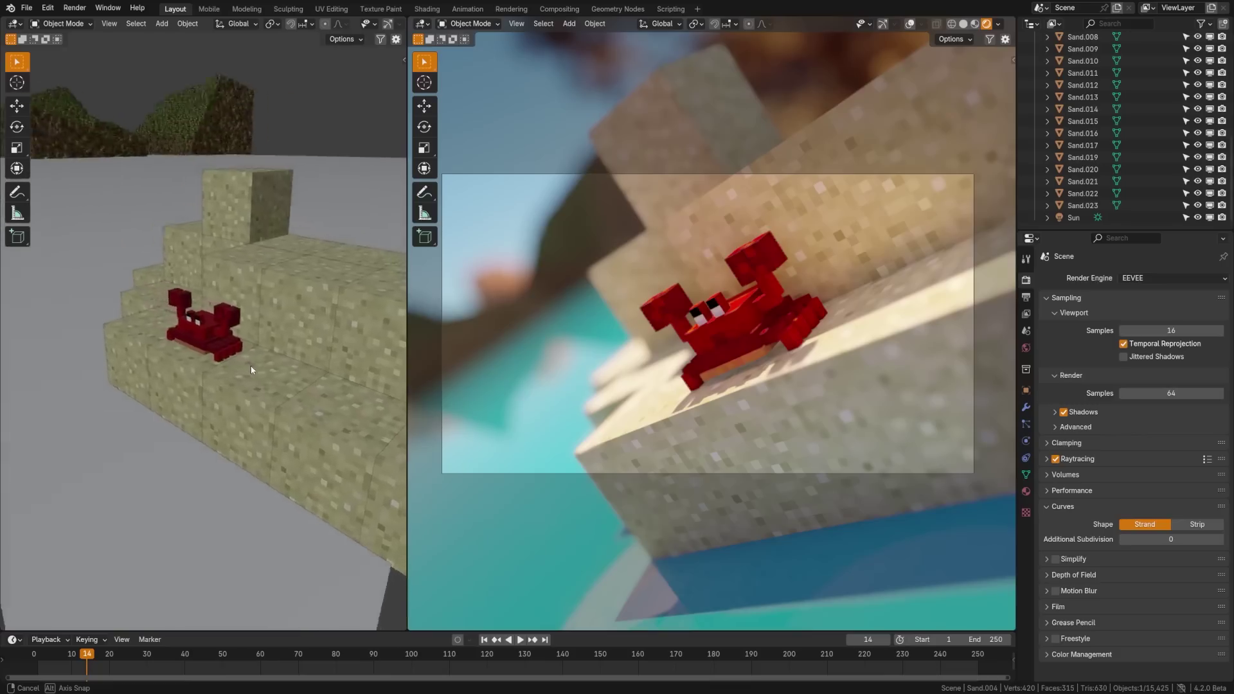
{"action": "middle_click_drag", "start_coordinate": [251, 369], "coordinate": [349, 354]}
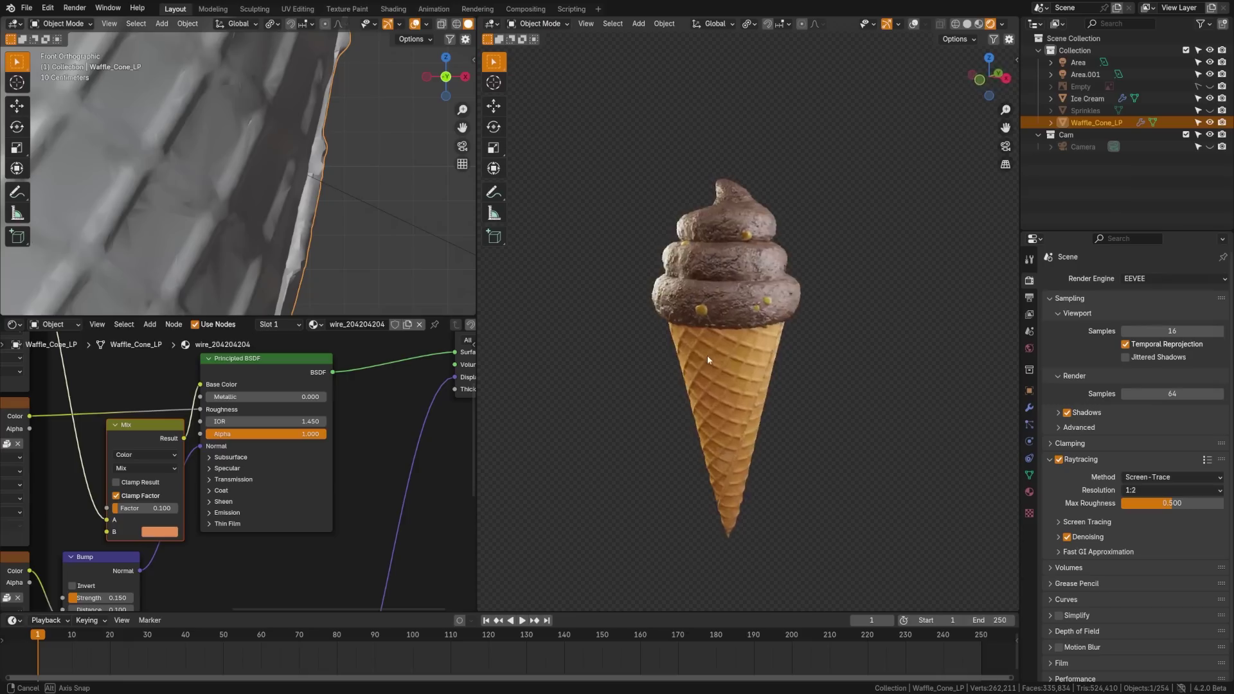
{"action": "middle_click_drag", "start_coordinate": [707, 354], "coordinate": [803, 354]}
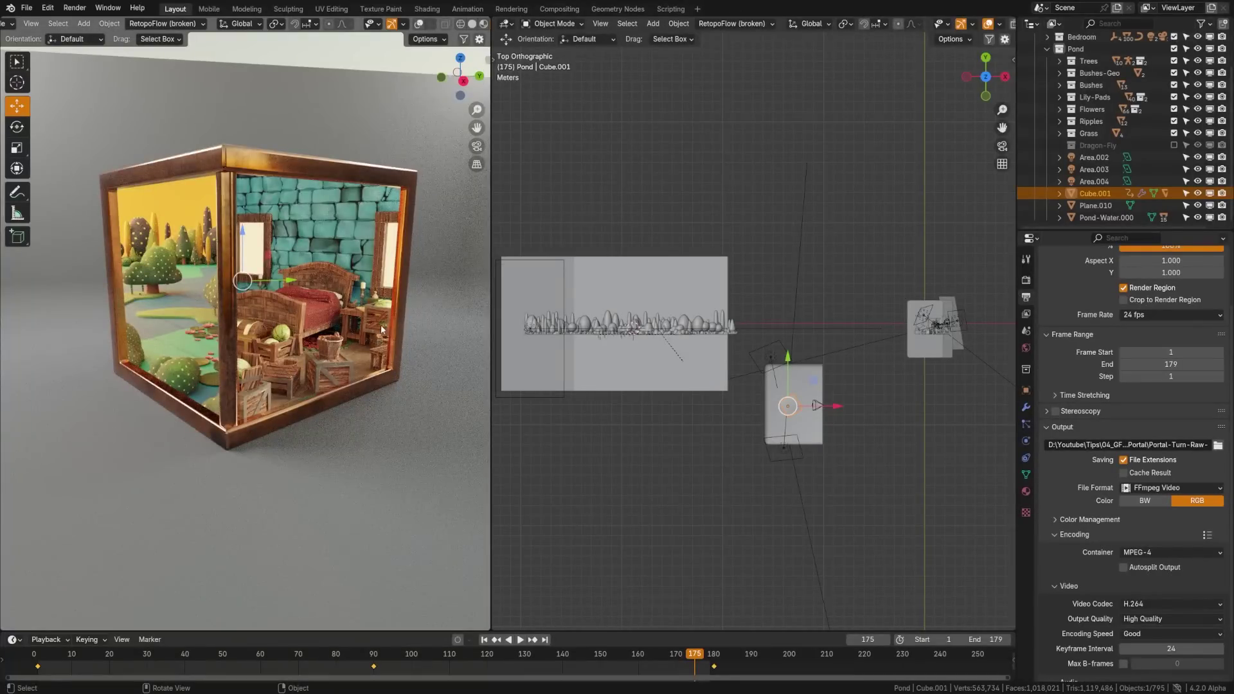
Inspect the portal cube and the checkered cube under the Ray Portal BSDF plane from different angles.
{"action": "middle_click_drag", "start_coordinate": [382, 329], "coordinate": [341, 326]}
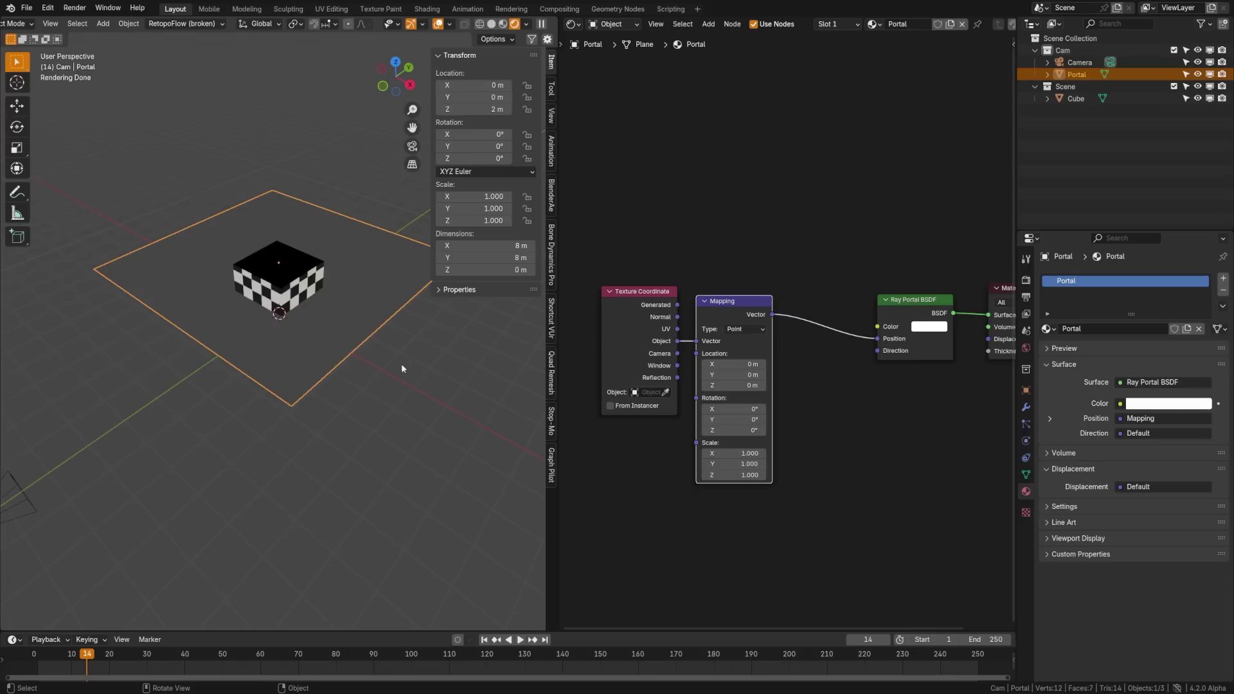
{"action": "middle_click_drag", "start_coordinate": [401, 363], "coordinate": [378, 337]}
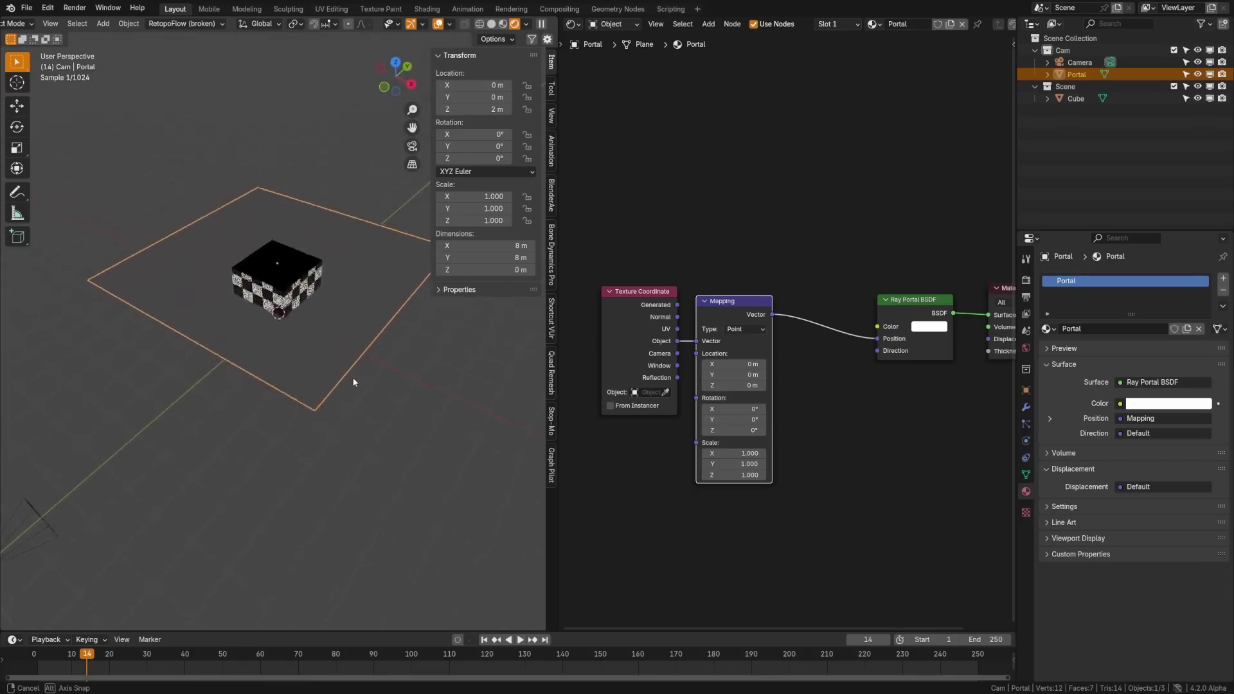
{"action": "middle_click_drag", "start_coordinate": [363, 334], "coordinate": [373, 333]}
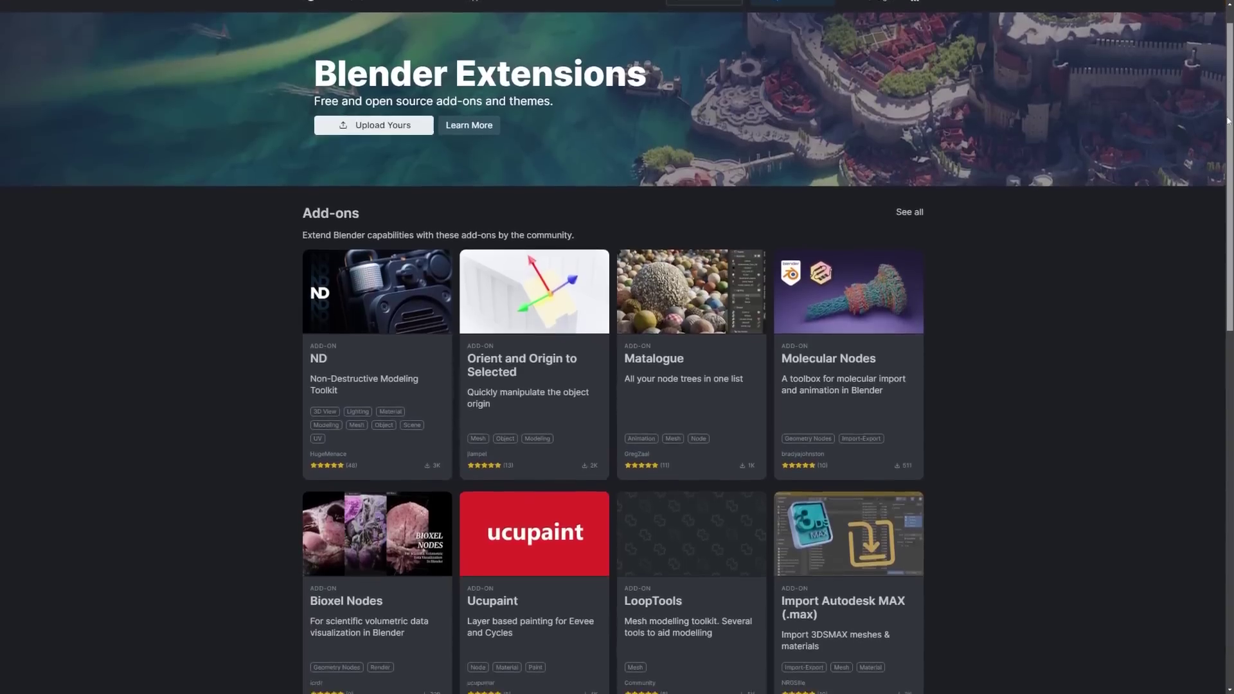
Browse the add-ons on the Blender Extensions site and in Blender's Get Extensions preferences, checking the repositories and the UI Animation Render entry.
{"action": "scroll", "coordinate": [1222, 143], "scroll_direction": "down", "scroll_amount": 2}
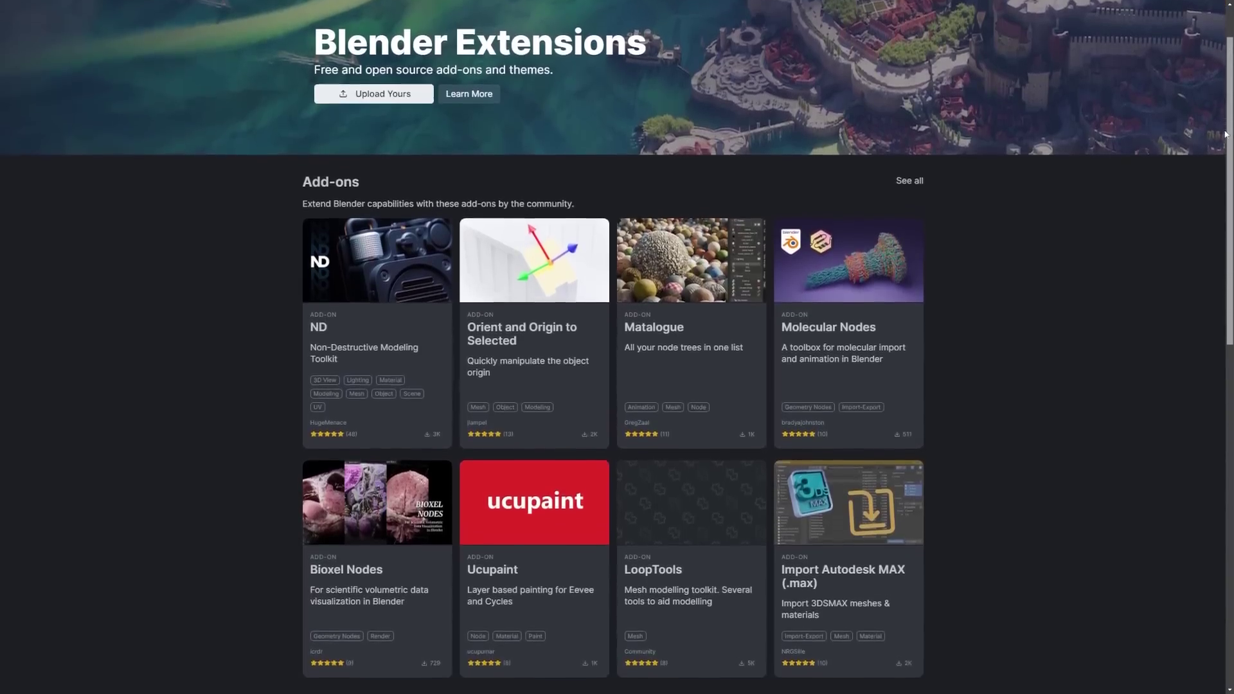
{"action": "left_click_drag", "start_coordinate": [1223, 144], "coordinate": [1209, 216]}
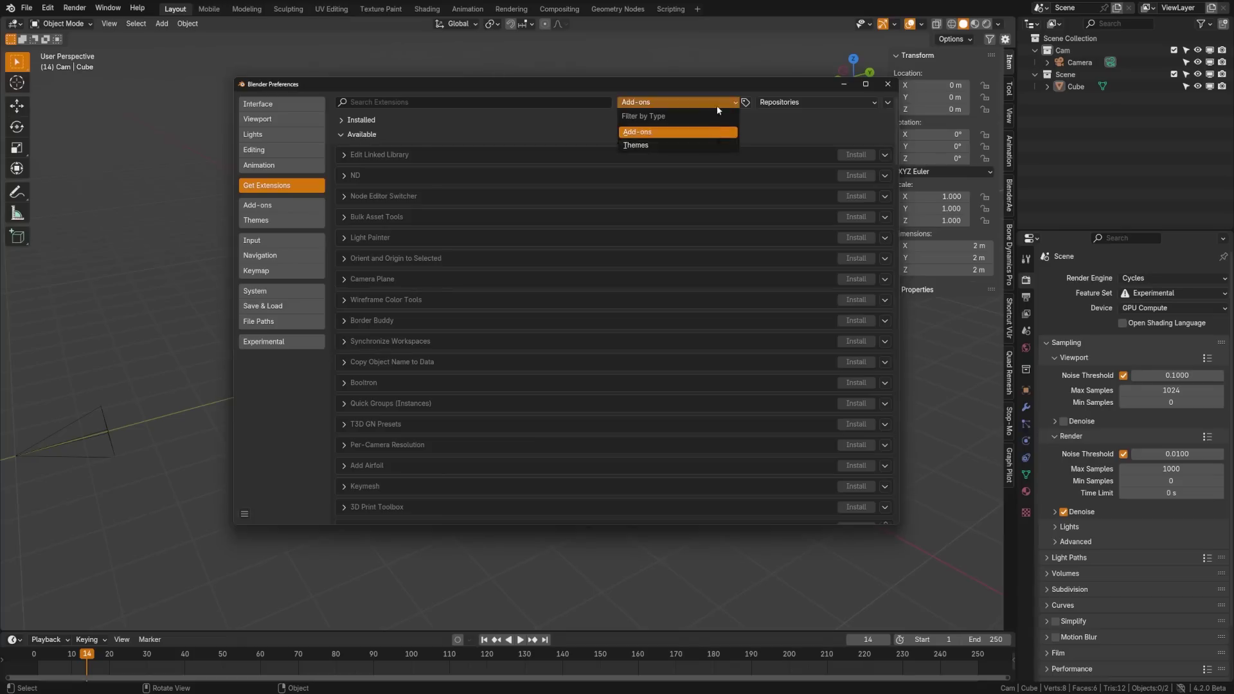
{"action": "left_click", "coordinate": [789, 102]}
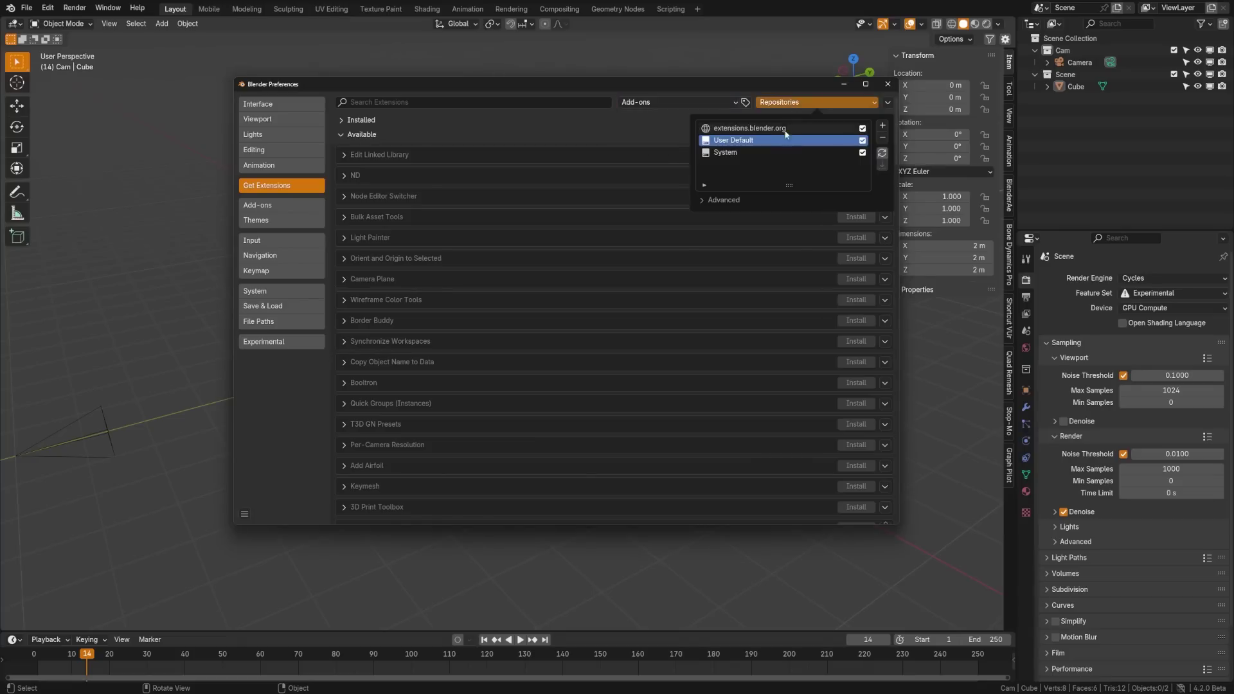
{"action": "left_click_drag", "start_coordinate": [895, 145], "coordinate": [894, 190]}
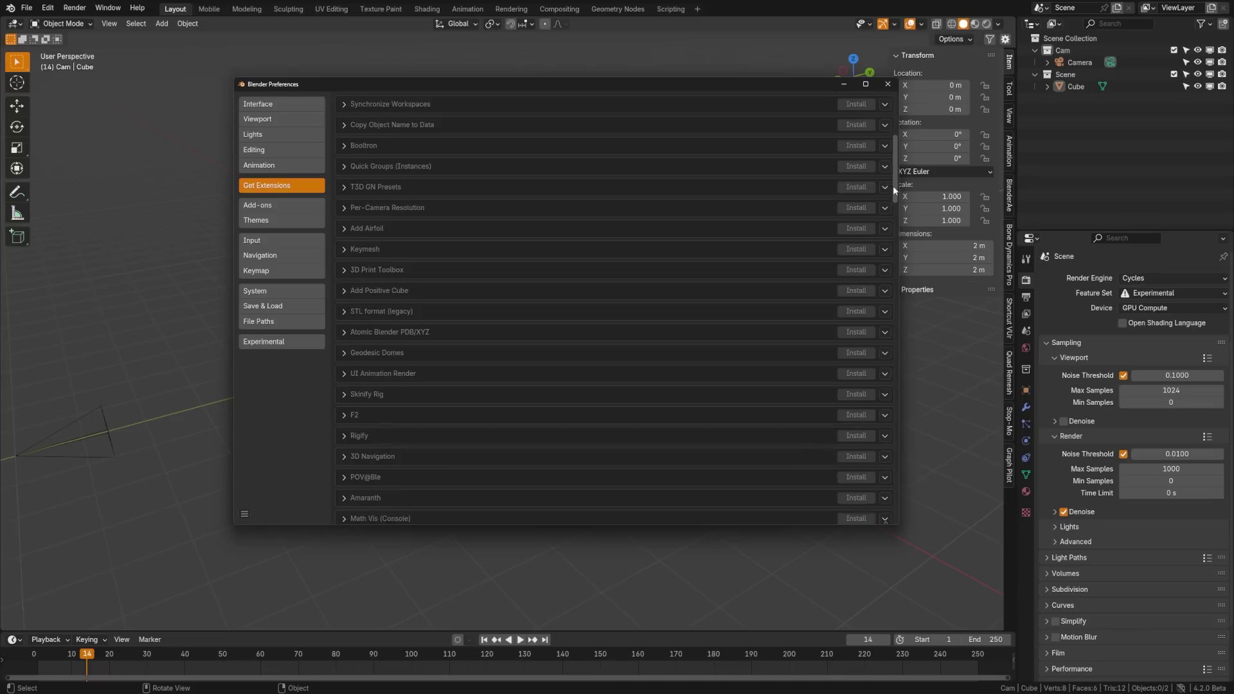
{"action": "left_click", "coordinate": [344, 374]}
{"action": "scroll", "coordinate": [891, 305], "scroll_direction": "down", "scroll_amount": 3}
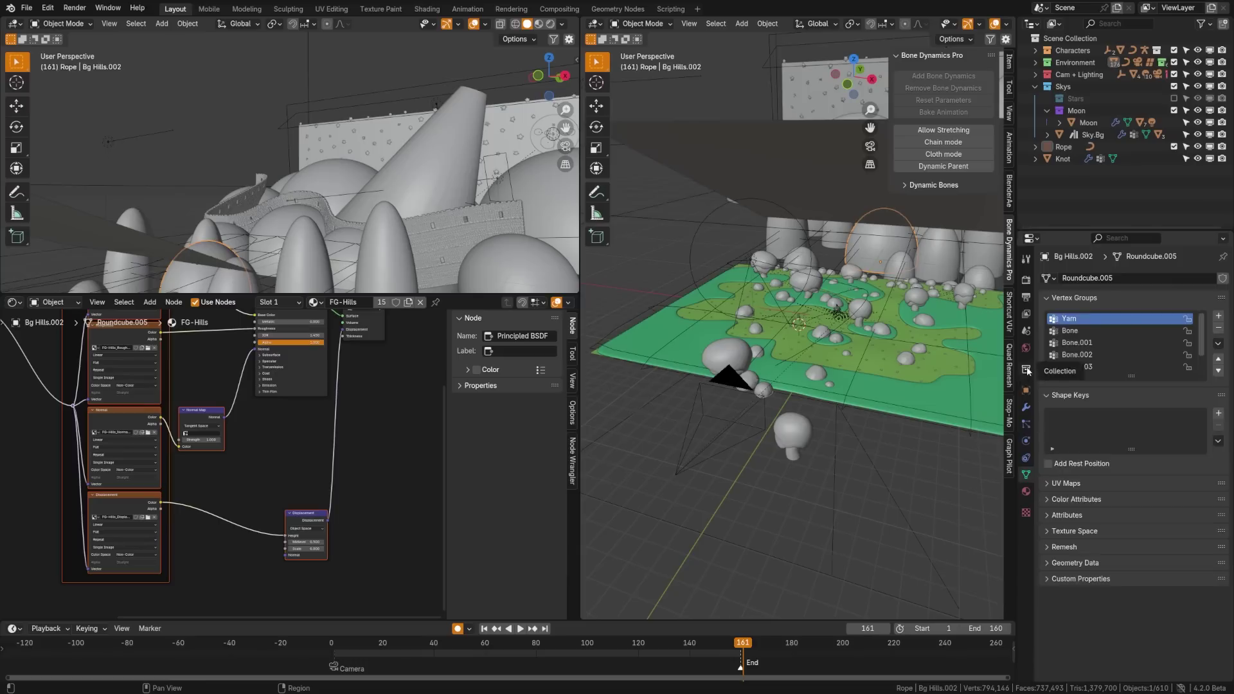
Add an FBX exporter to the Rope collection and look through its export settings.
{"action": "left_click", "coordinate": [1218, 433]}
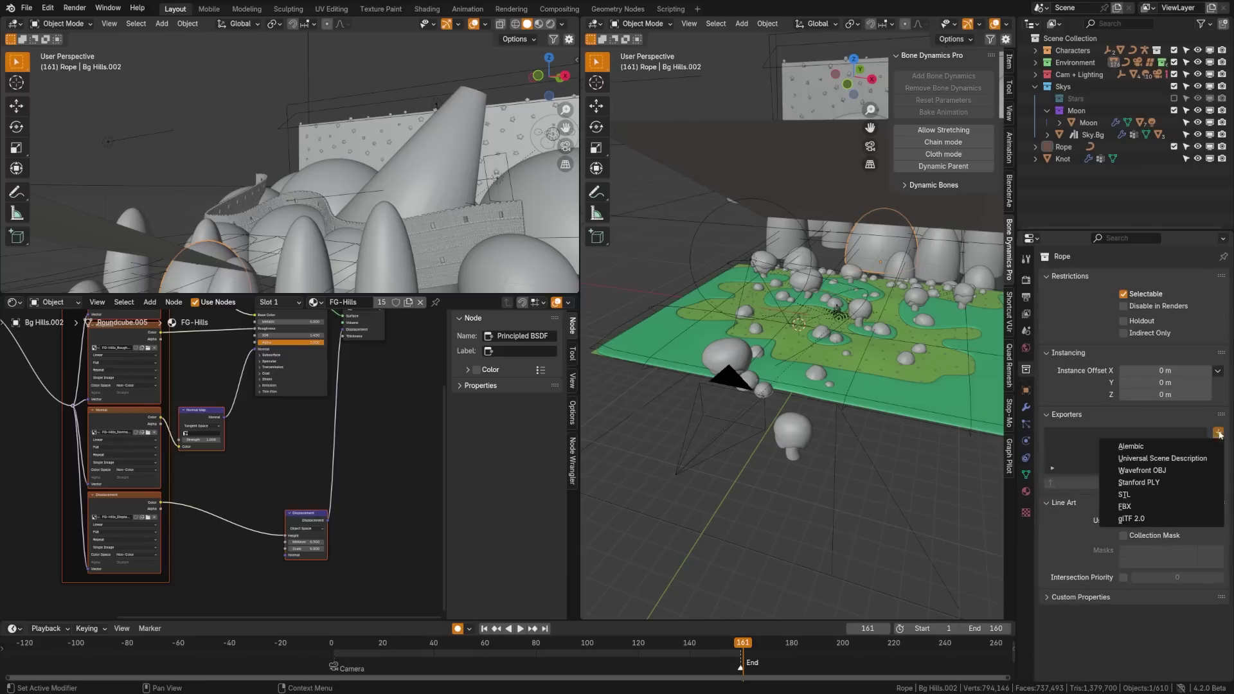
{"action": "left_click", "coordinate": [1149, 511]}
{"action": "scroll", "coordinate": [1128, 487], "scroll_direction": "down", "scroll_amount": 4}
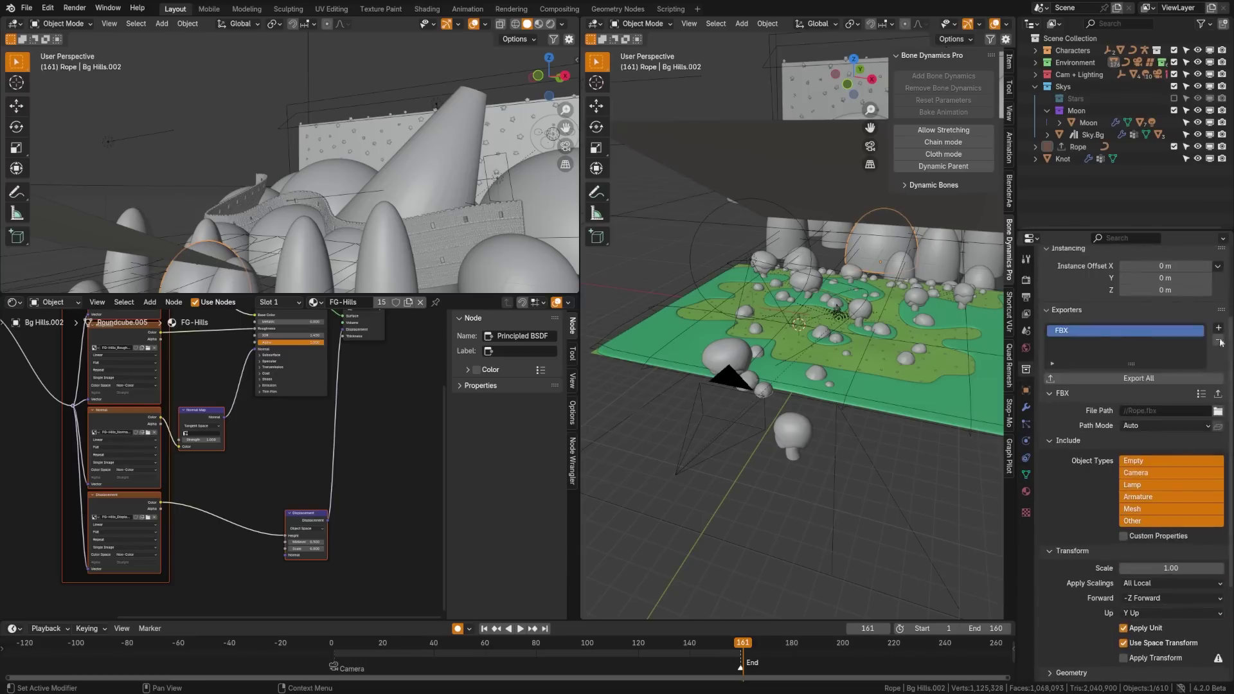
{"action": "left_click", "coordinate": [1181, 400]}
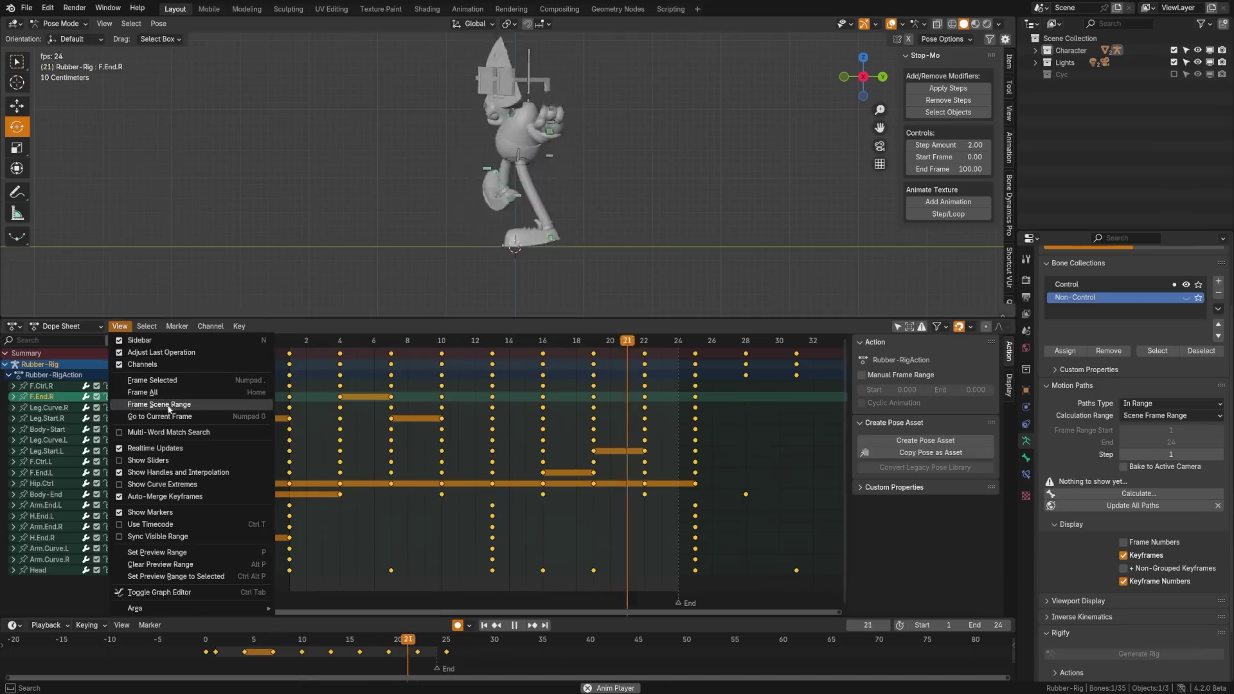
Frame the Dope Sheet on the scene range and inspect the Graph Editor curves, the owl's NLA strips and the cat's Yawn shape.
{"action": "left_click", "coordinate": [168, 406]}
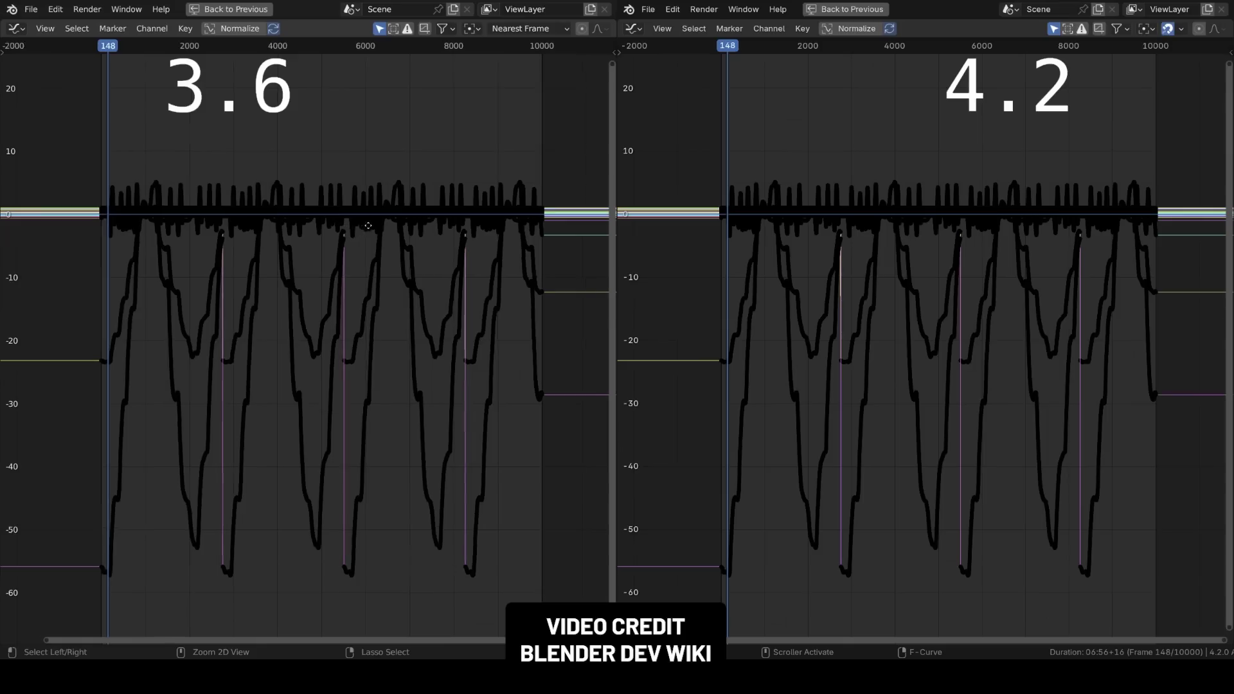
{"action": "middle_click_drag", "start_coordinate": [368, 226], "coordinate": [427, 228], "text": "ctrl"}
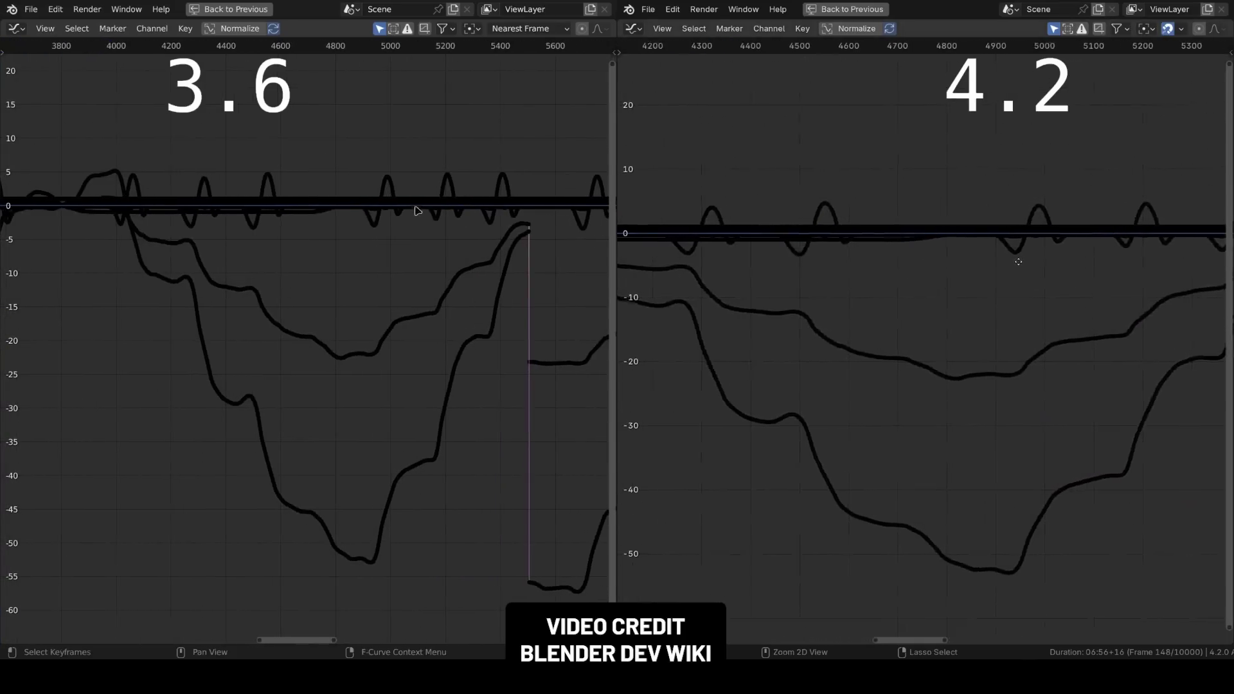
{"action": "middle_click_drag", "start_coordinate": [430, 167], "coordinate": [451, 171], "text": "ctrl"}
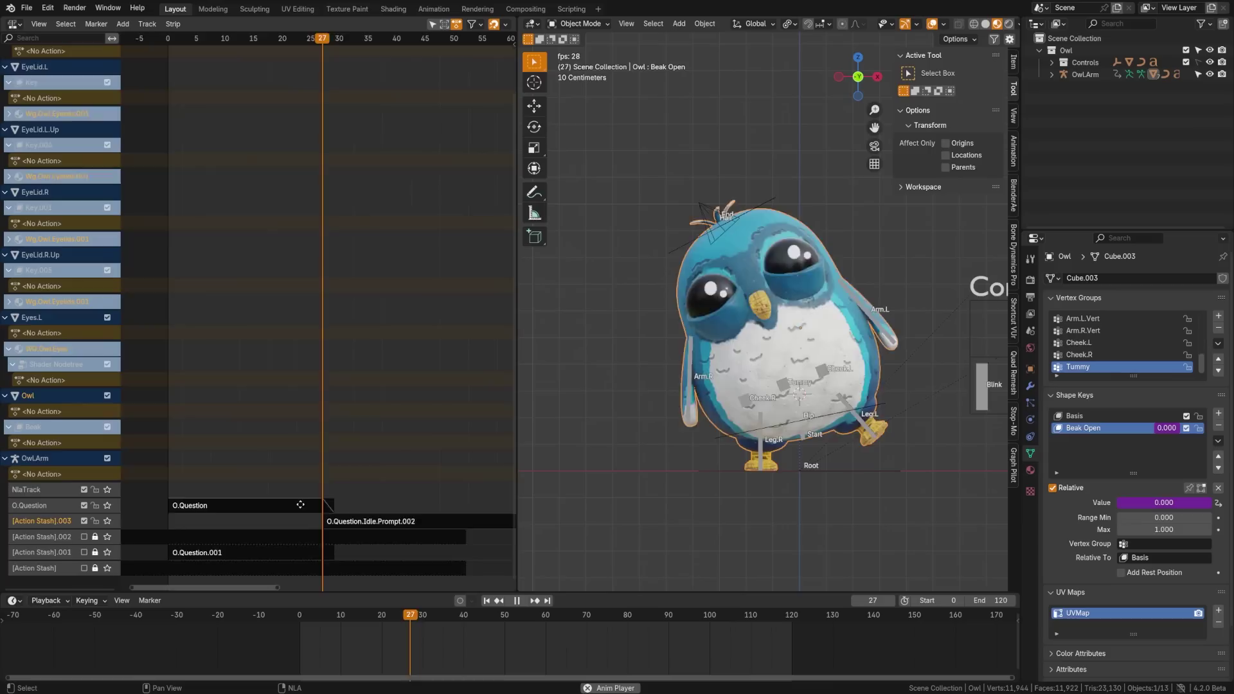
{"action": "middle_click_drag", "start_coordinate": [226, 507], "coordinate": [347, 515]}
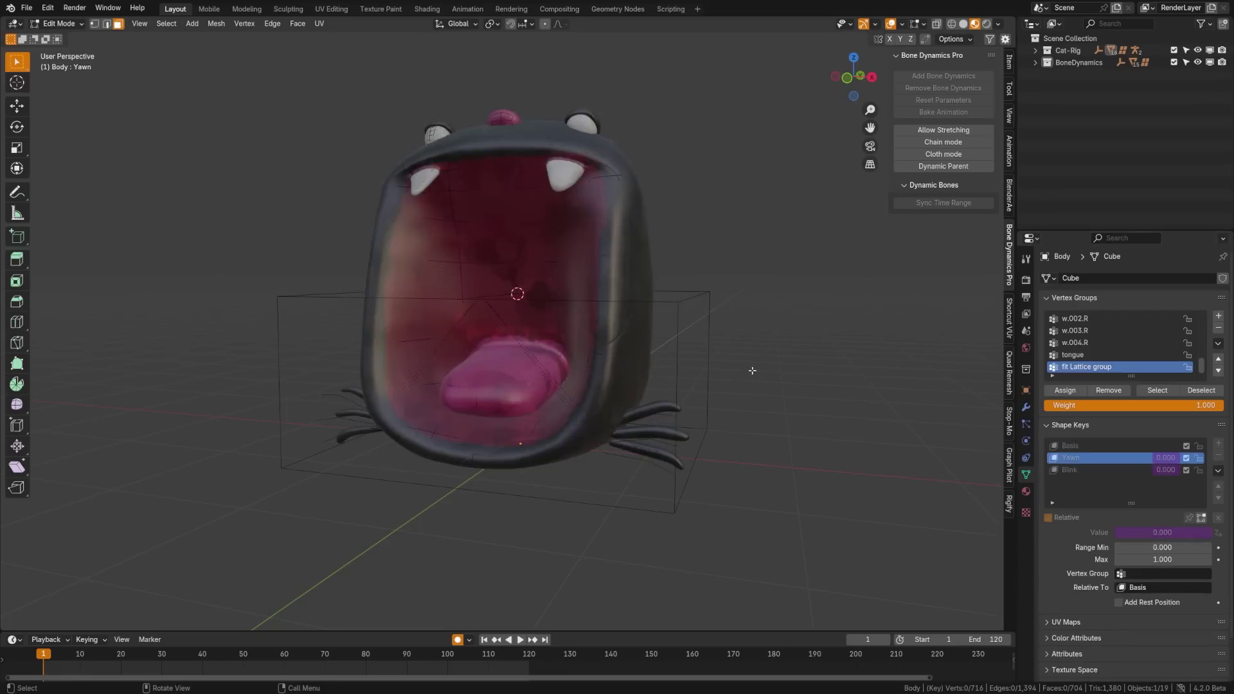
{"action": "middle_click_drag", "start_coordinate": [752, 370], "coordinate": [711, 388]}
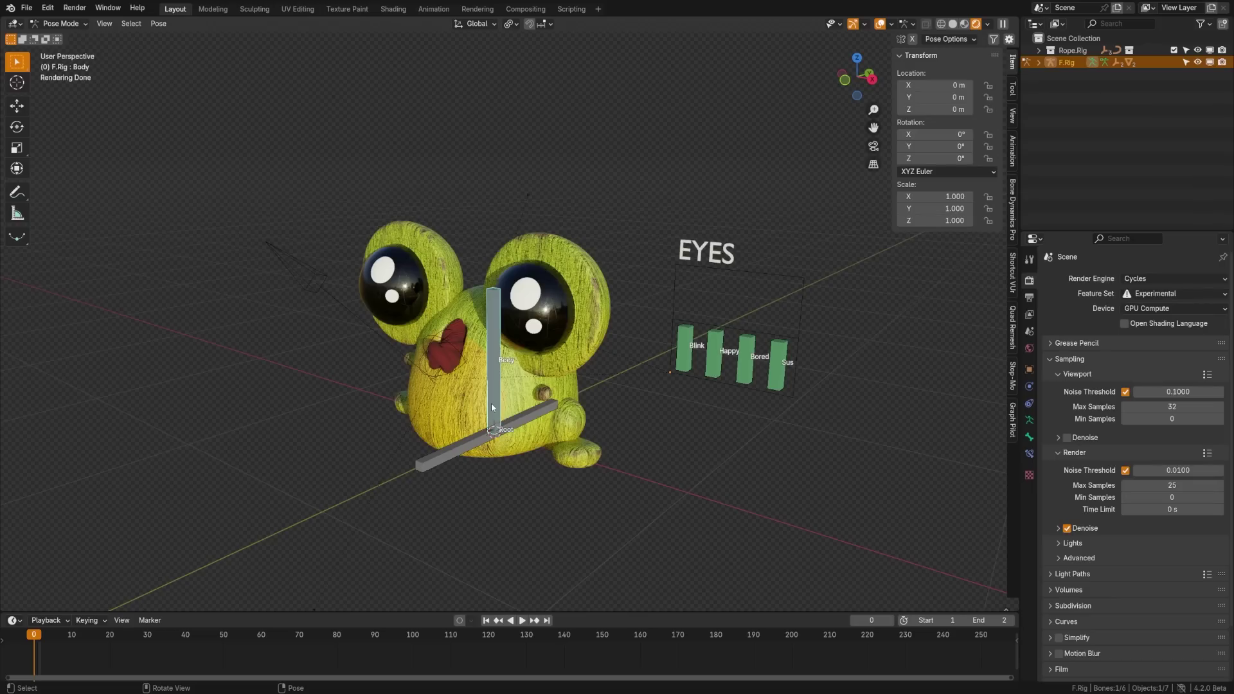
Switch the frog's F.Rig armature out of Pose Mode.
{"action": "key", "text": "ctrl+Tab"}
{"action": "left_click", "coordinate": [597, 410]}
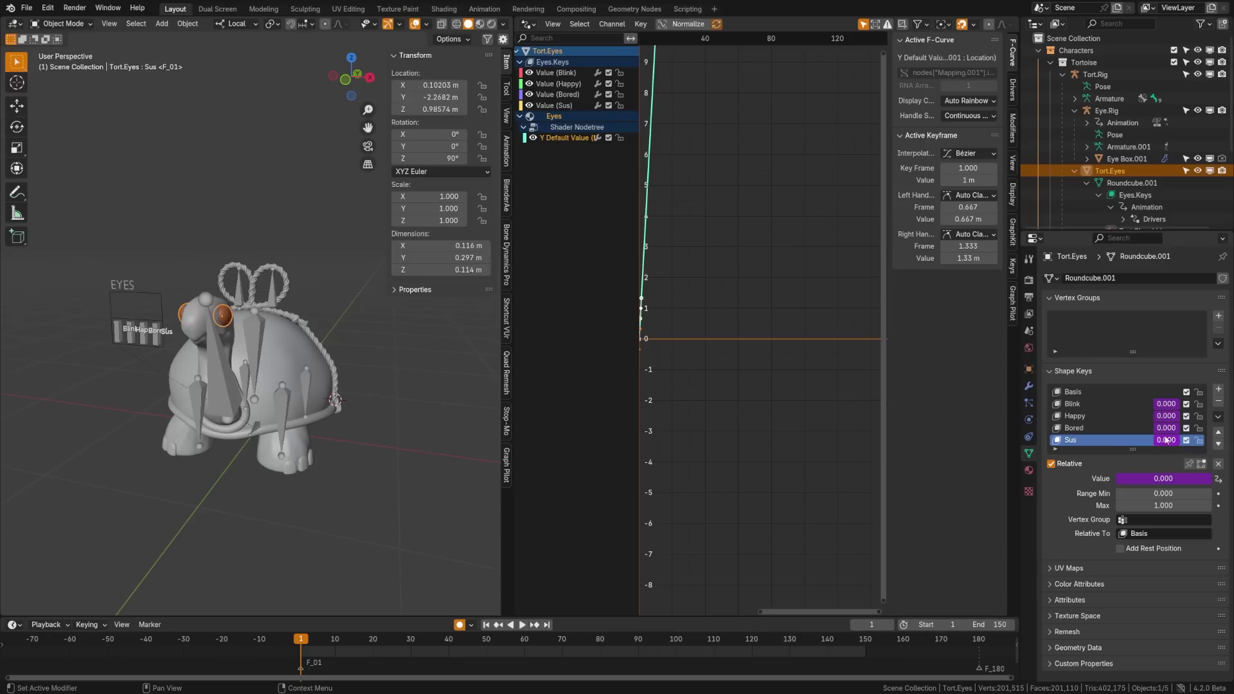
Open the context options for the Sus shape key's value on Tort.Eyes.
{"action": "right_click", "coordinate": [1163, 434]}
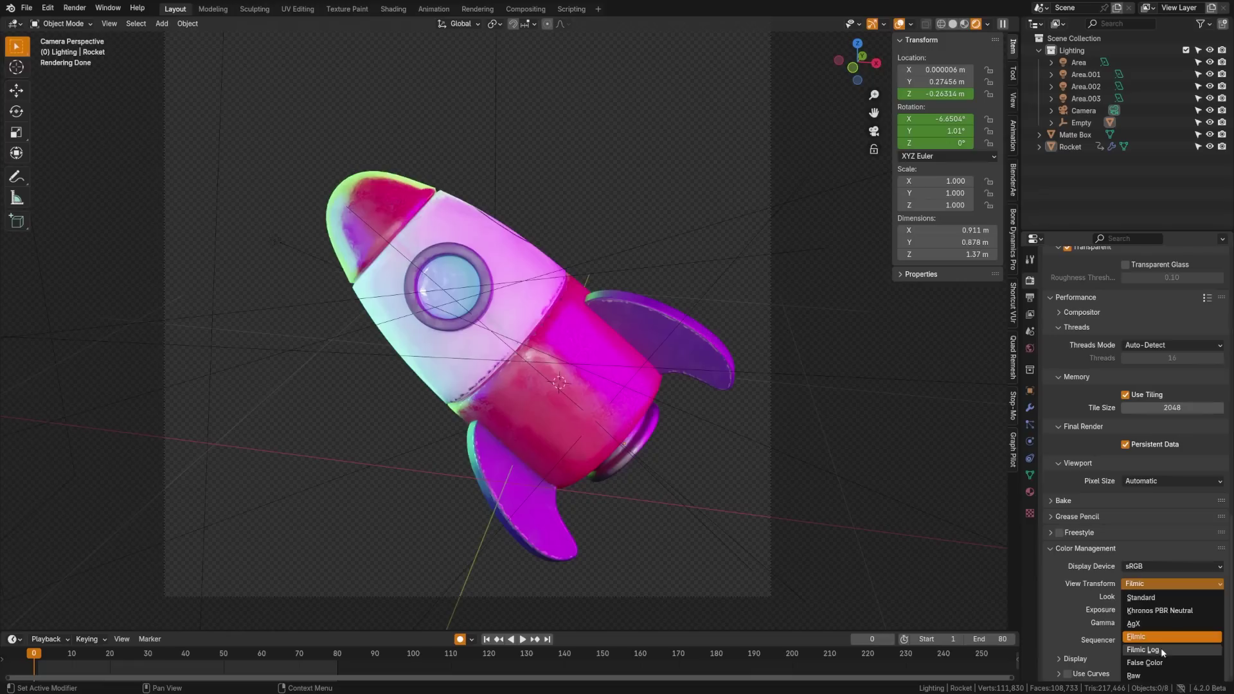
Set the rocket scene's view transform to Khronos PBR Neutral.
{"action": "left_click", "coordinate": [1164, 611]}
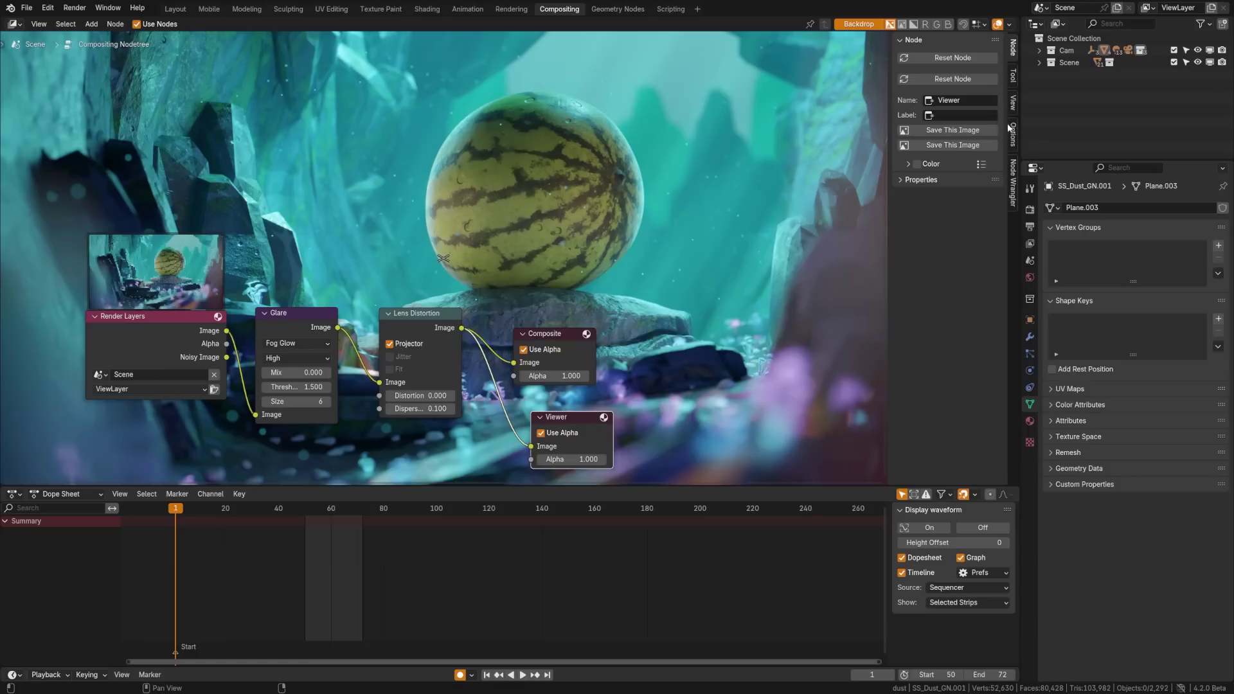
Show the compositor's performance options and temporarily mute the Glare node to compare node execution times.
{"action": "left_click", "coordinate": [1013, 141]}
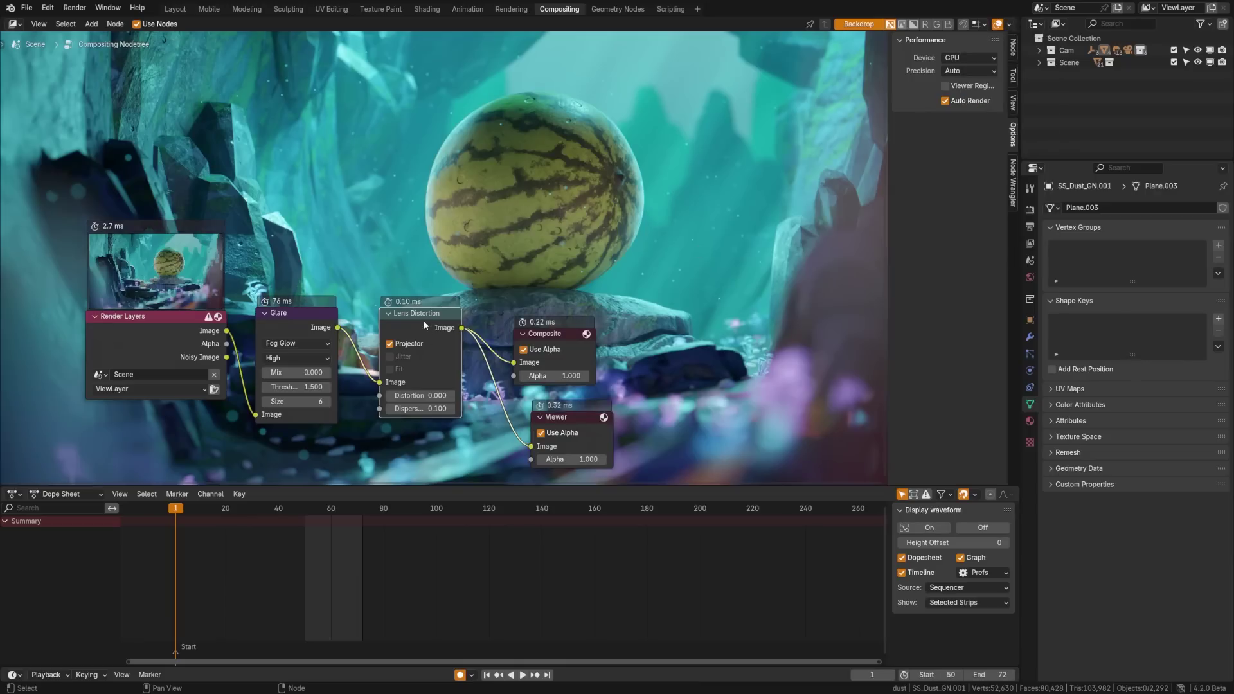
{"action": "key", "text": "m"}
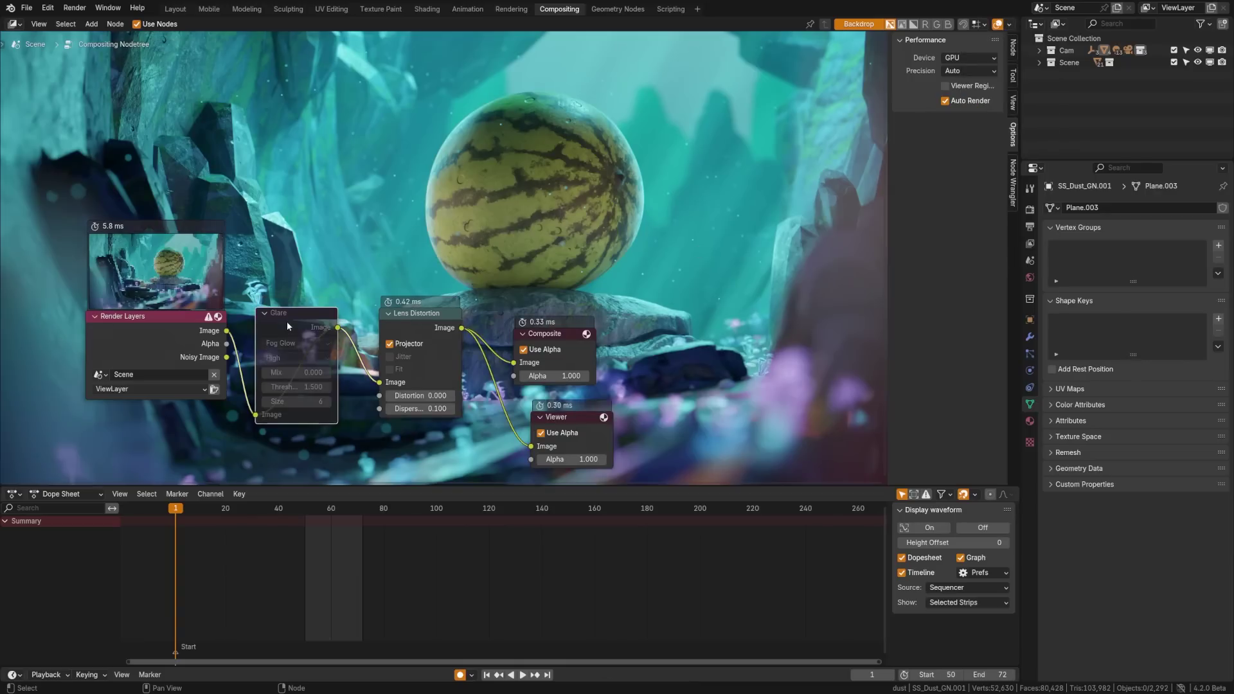
{"action": "key", "text": "m"}
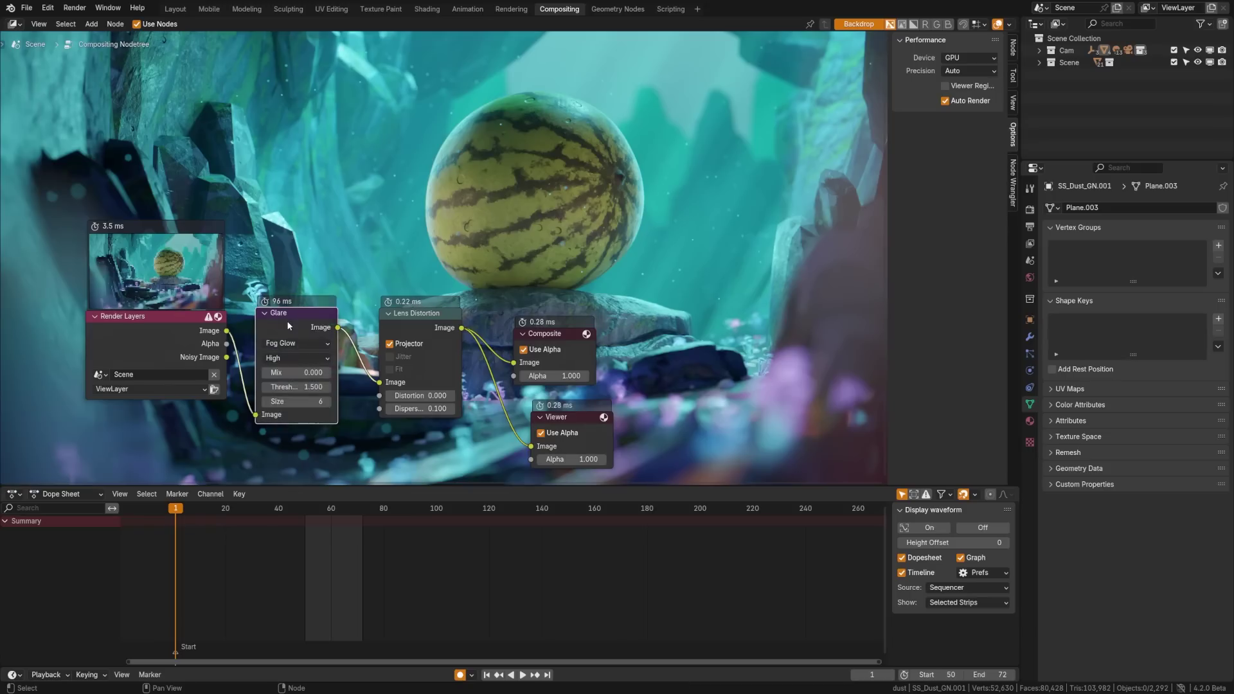
Set the Glare node's type to Bloom.
{"action": "left_click", "coordinate": [227, 354]}
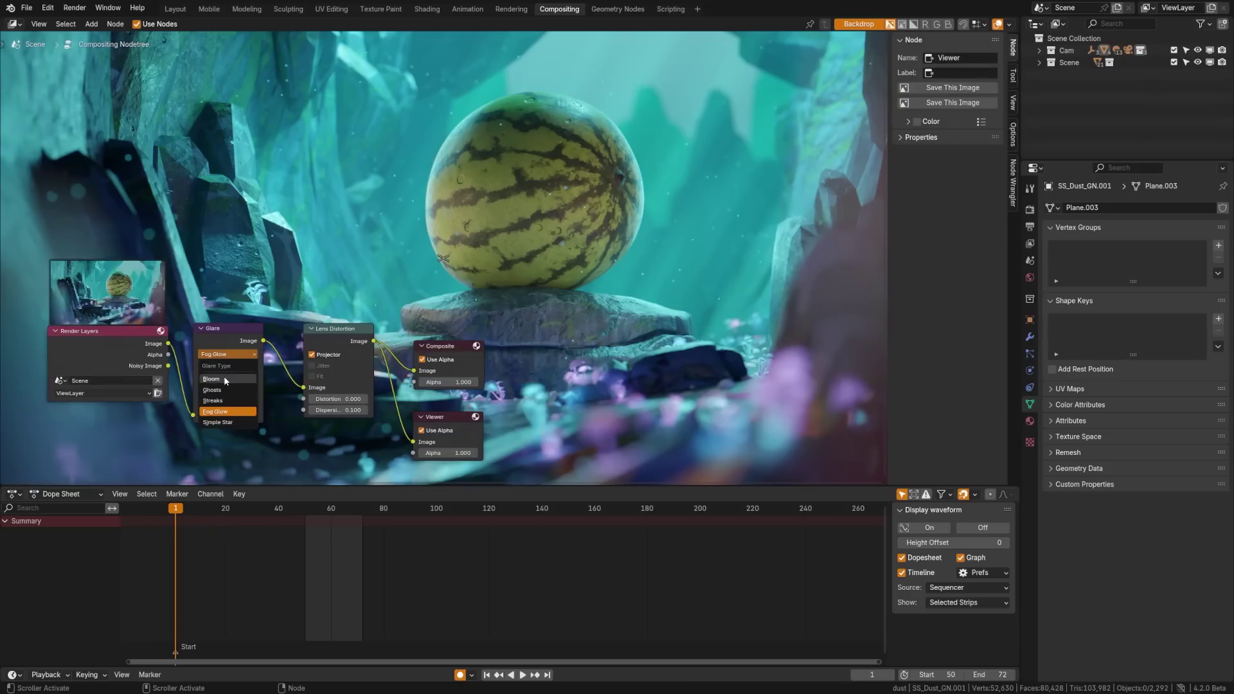
{"action": "left_click", "coordinate": [225, 379]}
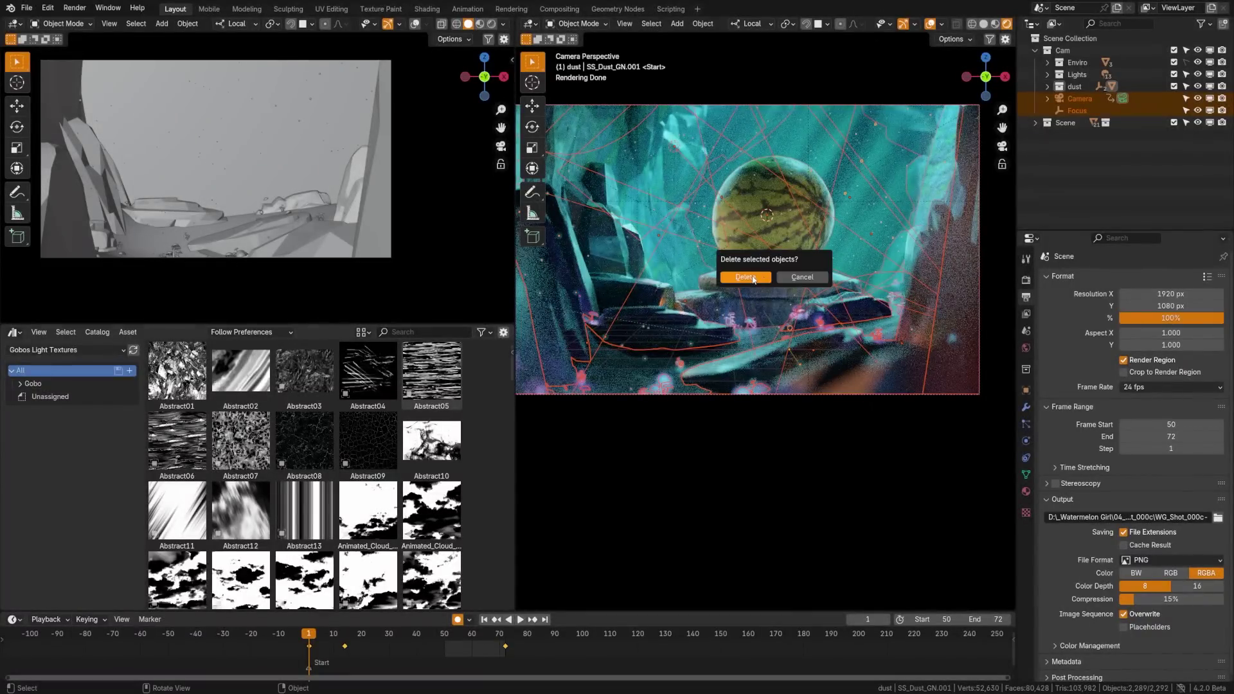
Delete all selected objects in the watermelon scene and undo the deletion.
{"action": "left_click", "coordinate": [752, 277]}
{"action": "left_click", "coordinate": [41, 10]}
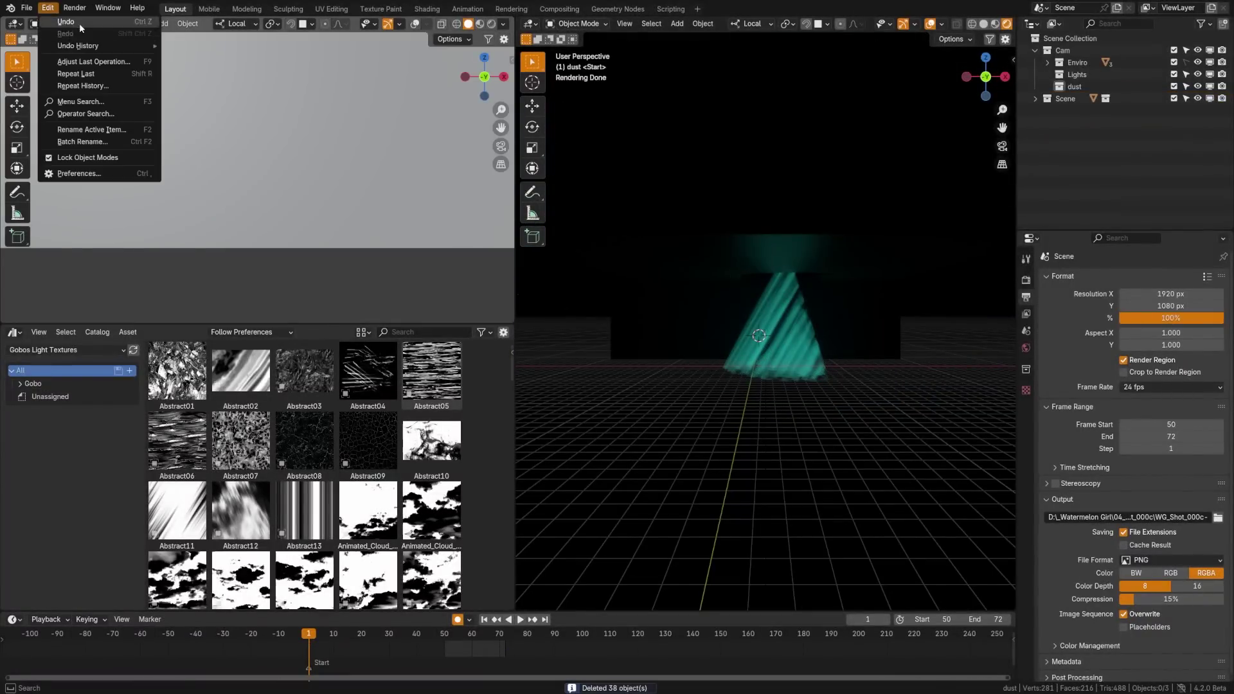
{"action": "left_click", "coordinate": [65, 23]}
{"action": "middle_click_drag", "start_coordinate": [657, 446], "coordinate": [675, 456]}
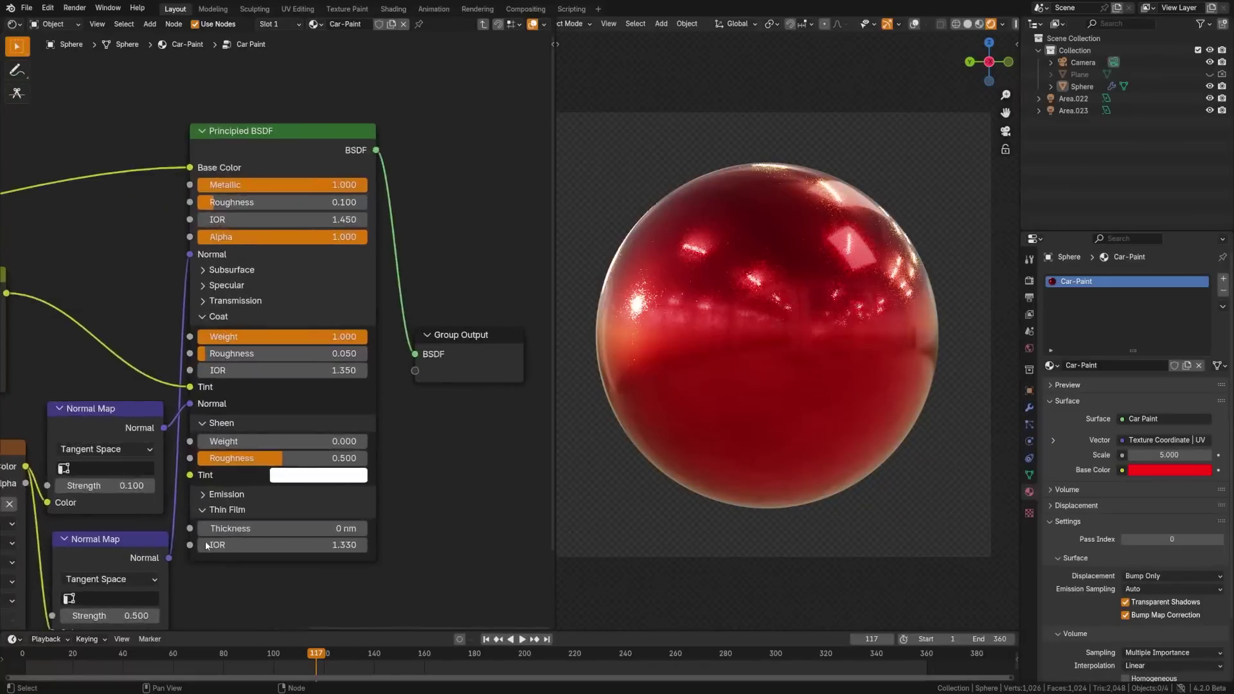
Inspect the Thin Film settings of the Car Paint group's Principled BSDF and the material's look up close.
{"action": "scroll", "coordinate": [362, 458], "scroll_direction": "up", "scroll_amount": 4}
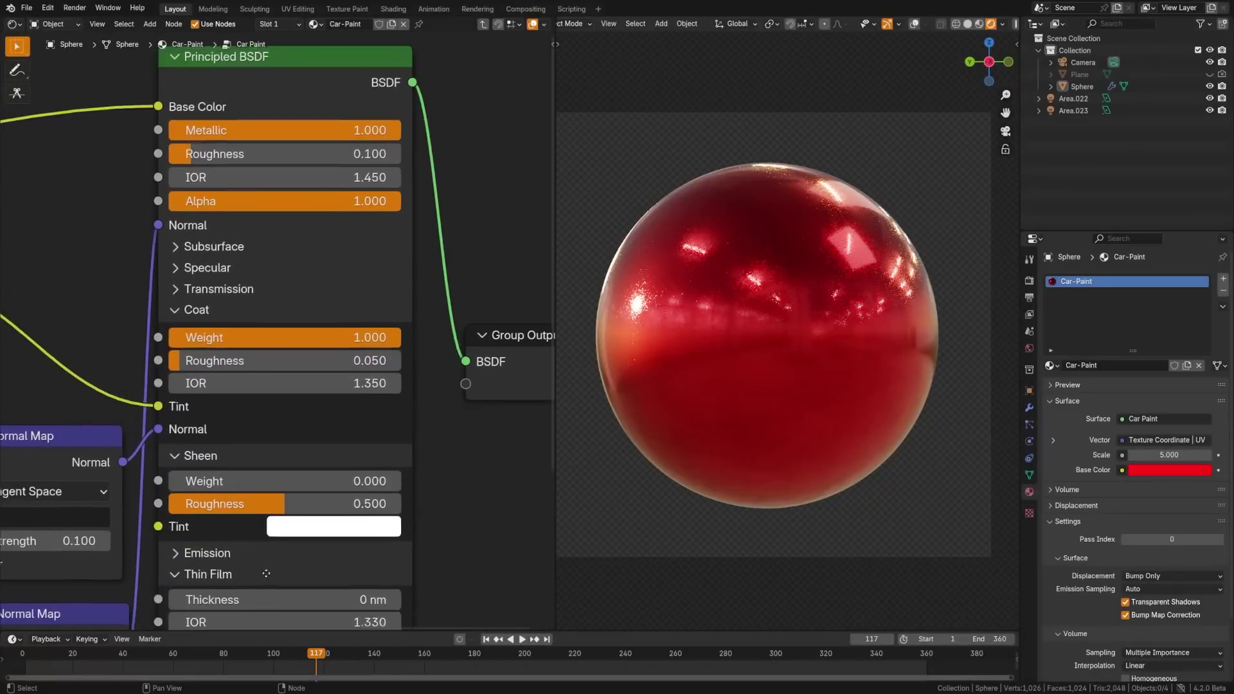
{"action": "left_click_drag", "start_coordinate": [359, 451], "coordinate": [398, 481]}
{"action": "middle_click_drag", "start_coordinate": [739, 430], "coordinate": [872, 436]}
{"action": "scroll", "coordinate": [872, 437], "scroll_direction": "up", "scroll_amount": 5}
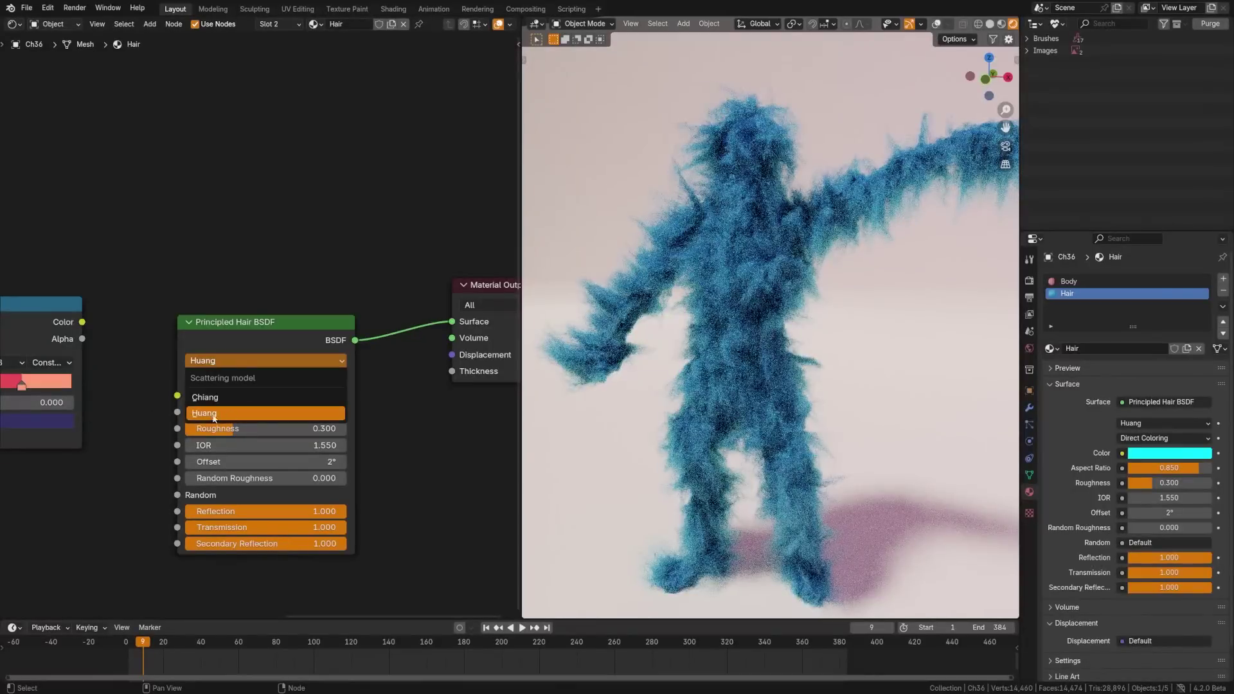
Set the Principled Hair BSDF's scattering model to Huang and inspect the blue fur up close.
{"action": "left_click", "coordinate": [218, 417]}
{"action": "scroll", "coordinate": [790, 284], "scroll_direction": "up", "scroll_amount": 8}
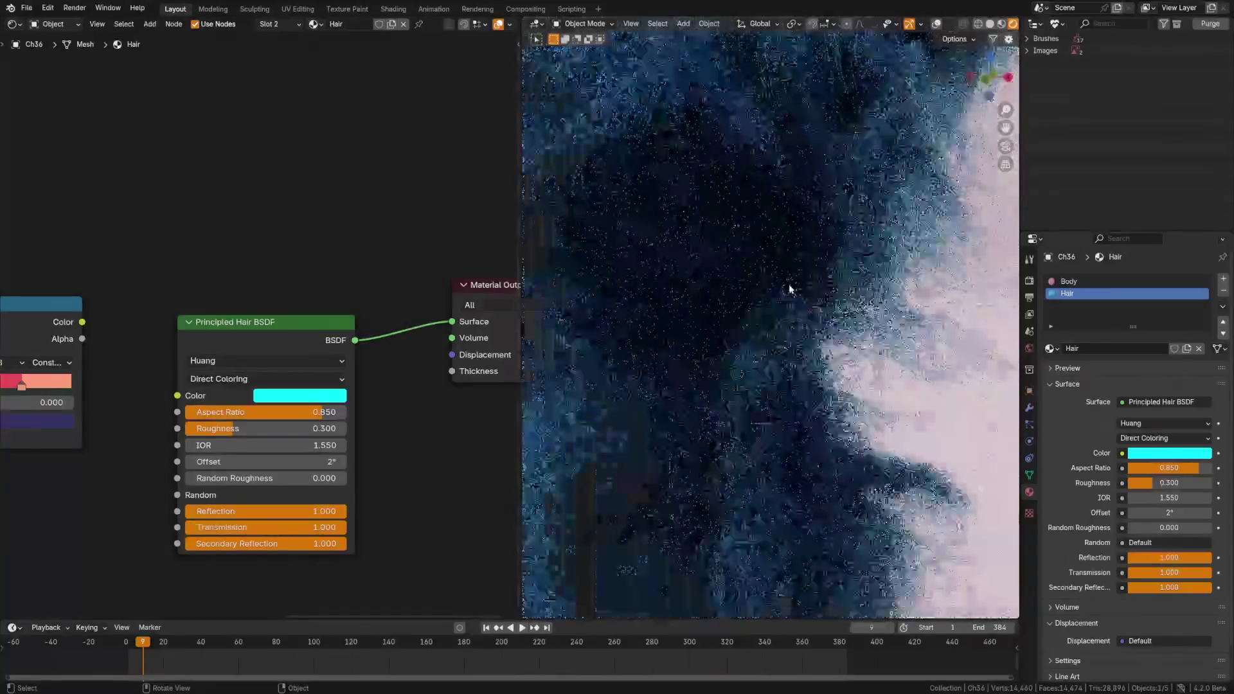
Enable denoising for the robot scene's final Cycles render and render the current frame.
{"action": "scroll", "coordinate": [755, 458], "scroll_direction": "down", "scroll_amount": 8}
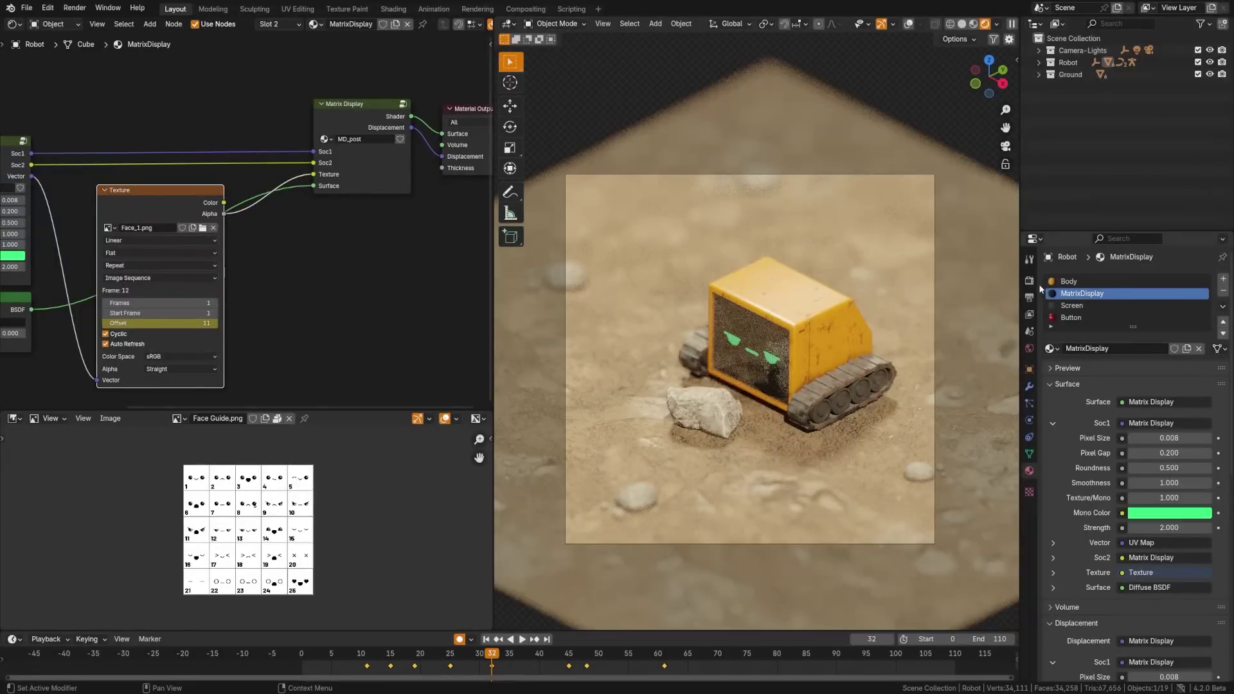
{"action": "left_click", "coordinate": [1028, 281]}
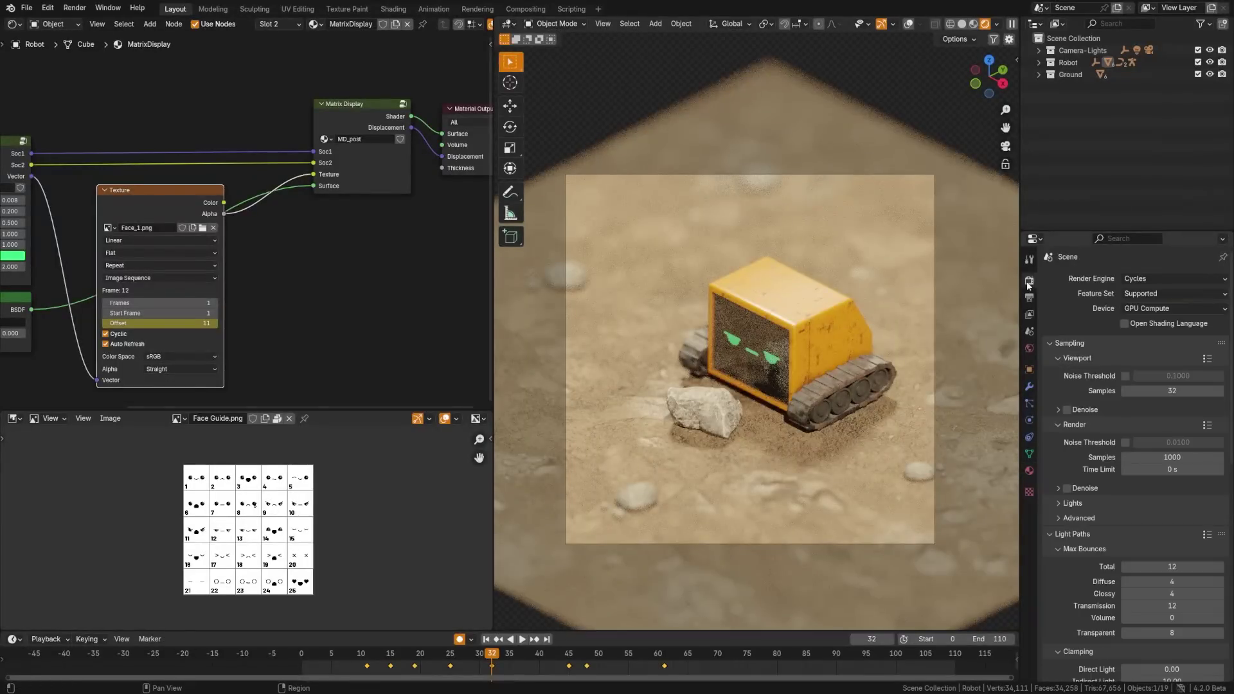
{"action": "left_click", "coordinate": [1057, 488]}
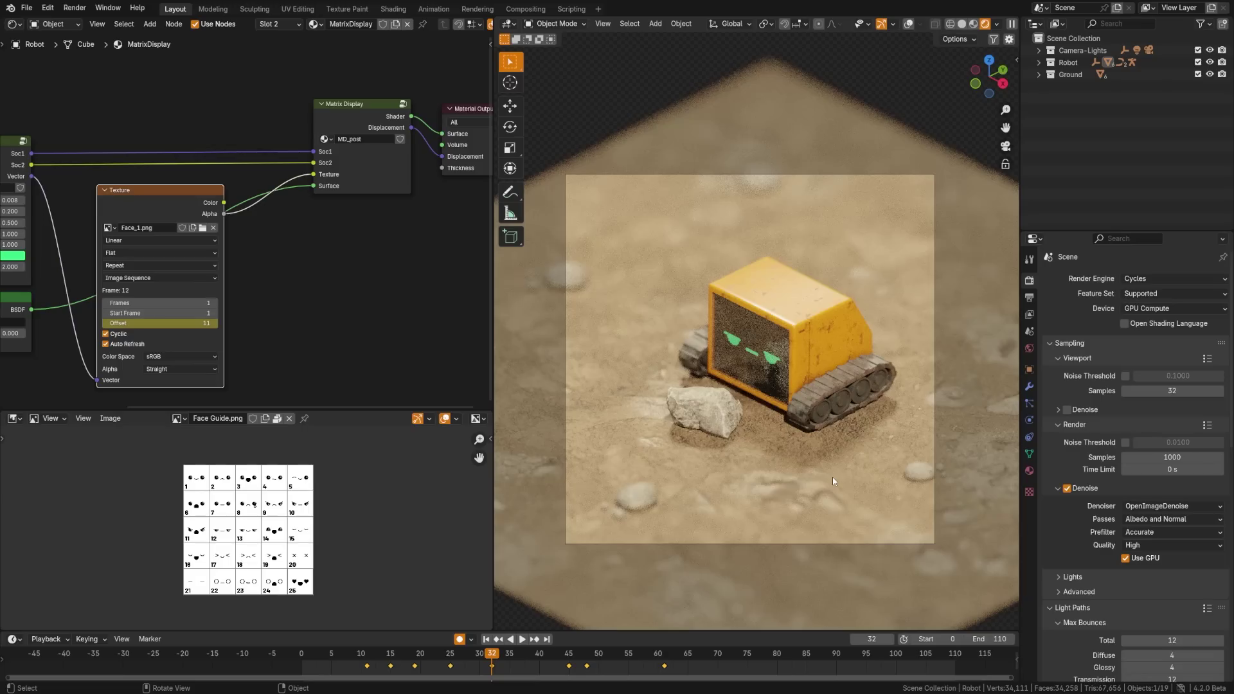
{"action": "key", "text": "F12"}
{"action": "left_click_drag", "start_coordinate": [734, 103], "coordinate": [477, 49]}
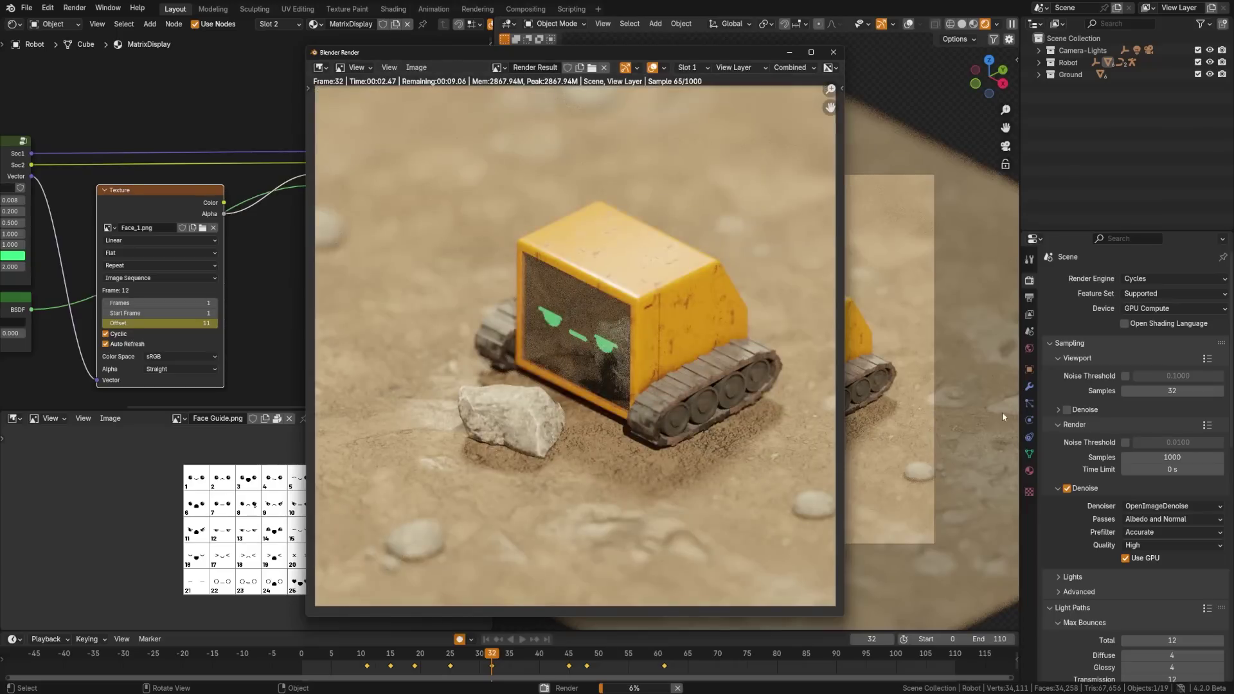
Set the advanced sampling pattern of the robot scene to Blue-Noise and toggle the animated seed.
{"action": "left_click", "coordinate": [1089, 596]}
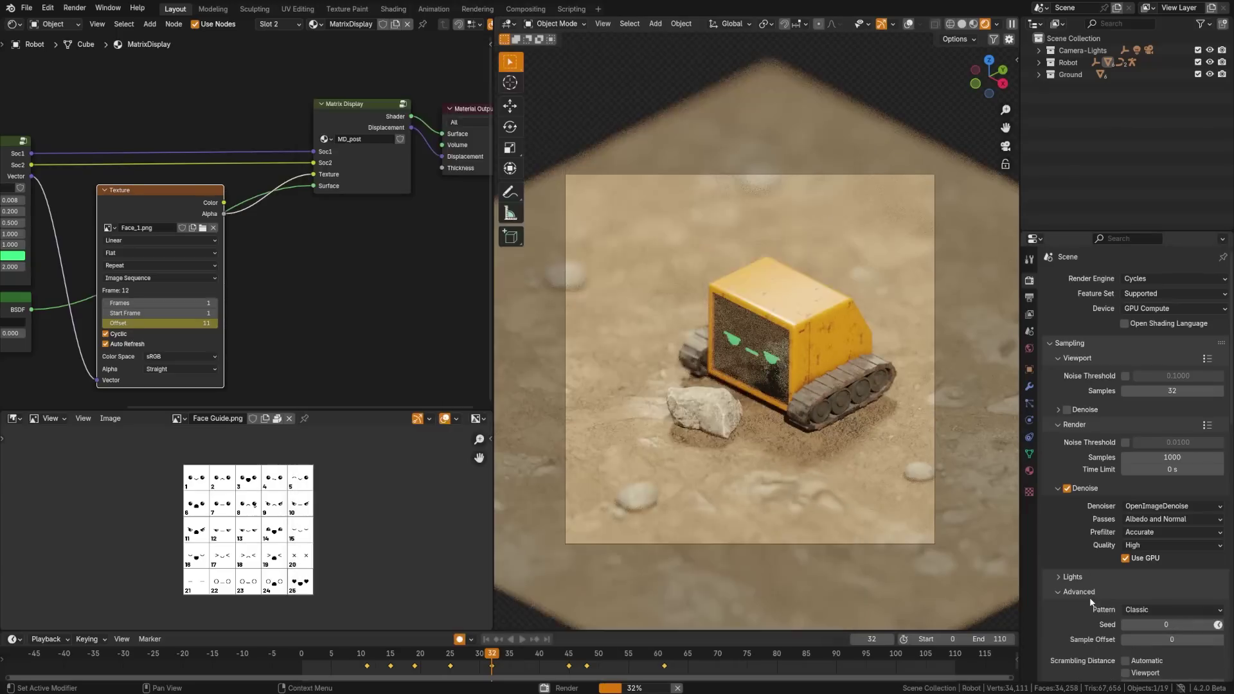
{"action": "scroll", "coordinate": [1110, 582], "scroll_direction": "down", "scroll_amount": 8}
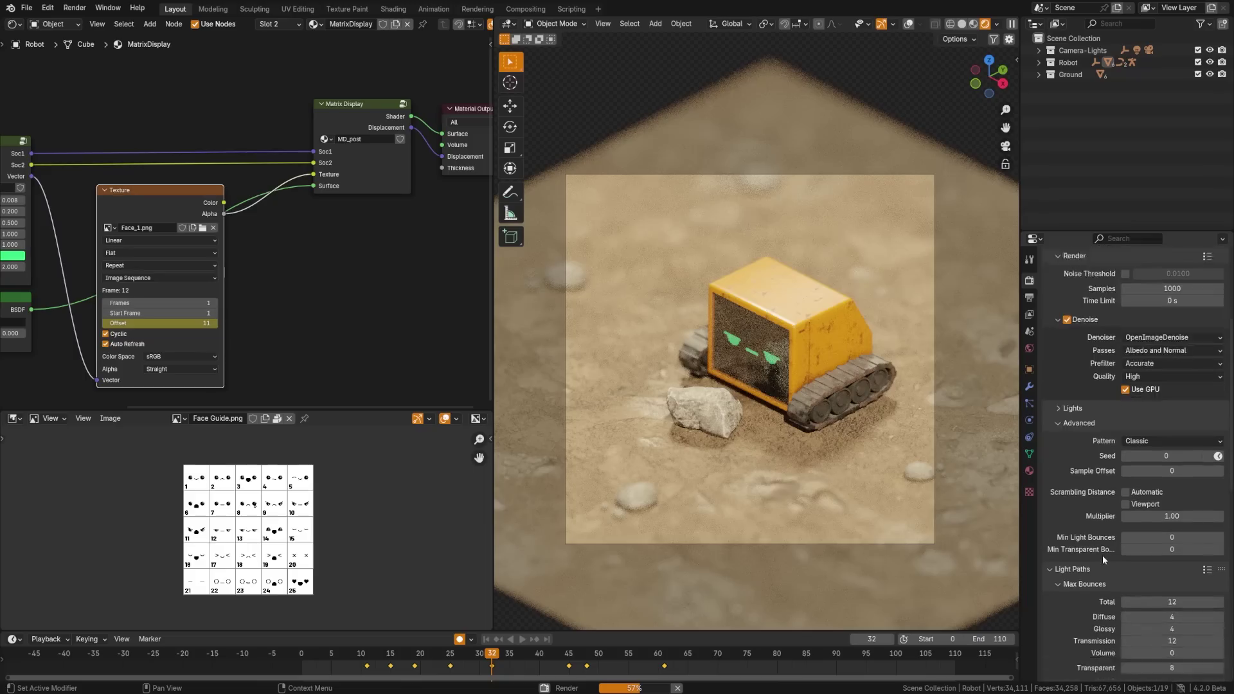
{"action": "left_click", "coordinate": [1151, 368]}
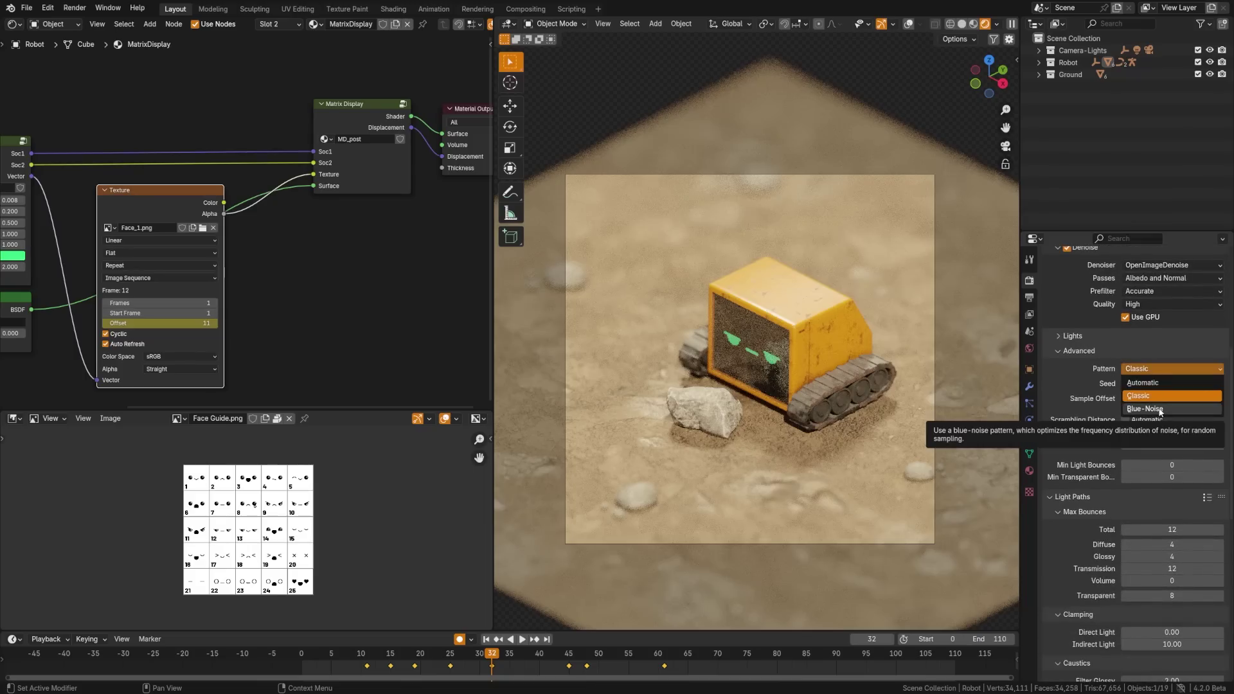
{"action": "left_click", "coordinate": [1150, 408]}
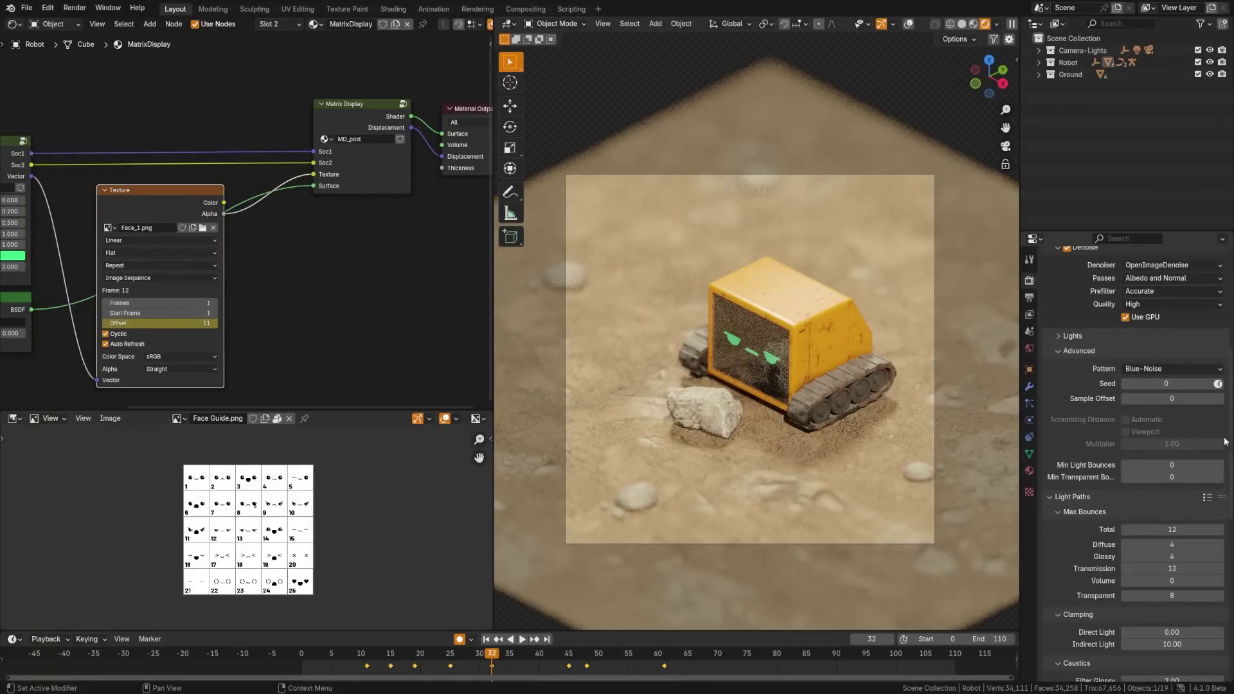
{"action": "left_click", "coordinate": [1217, 385]}
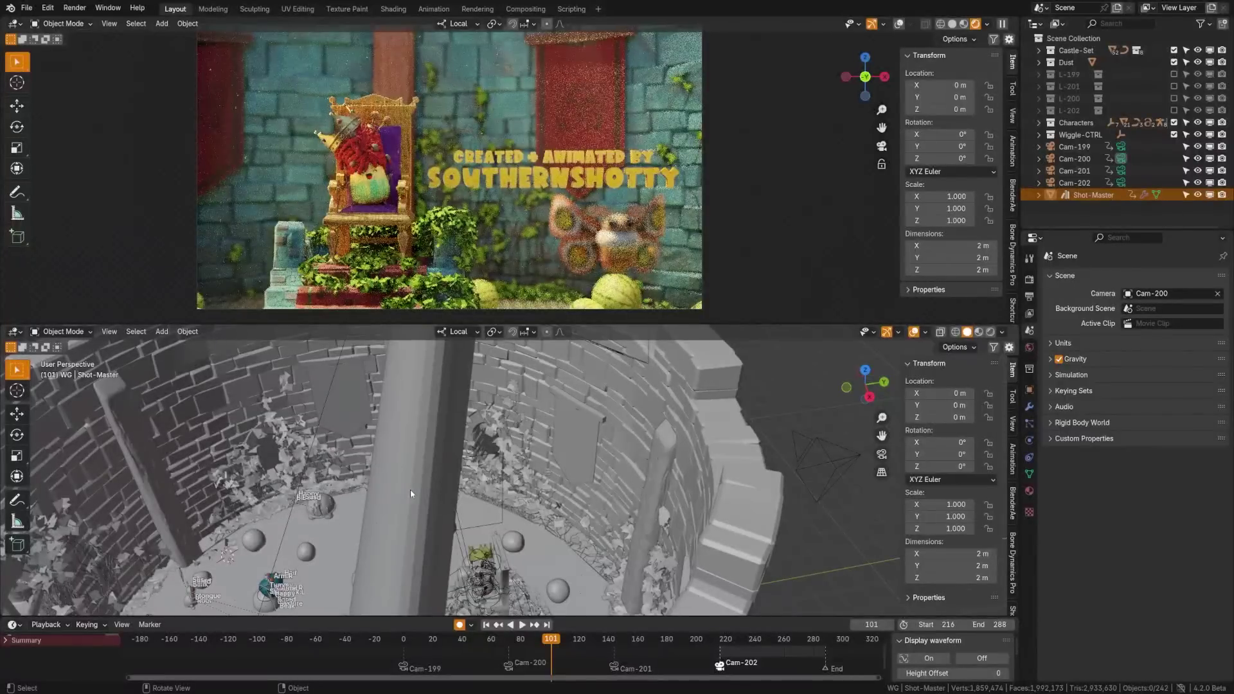
Select the large pillar in the castle set and start moving it.
{"action": "left_click", "coordinate": [387, 500]}
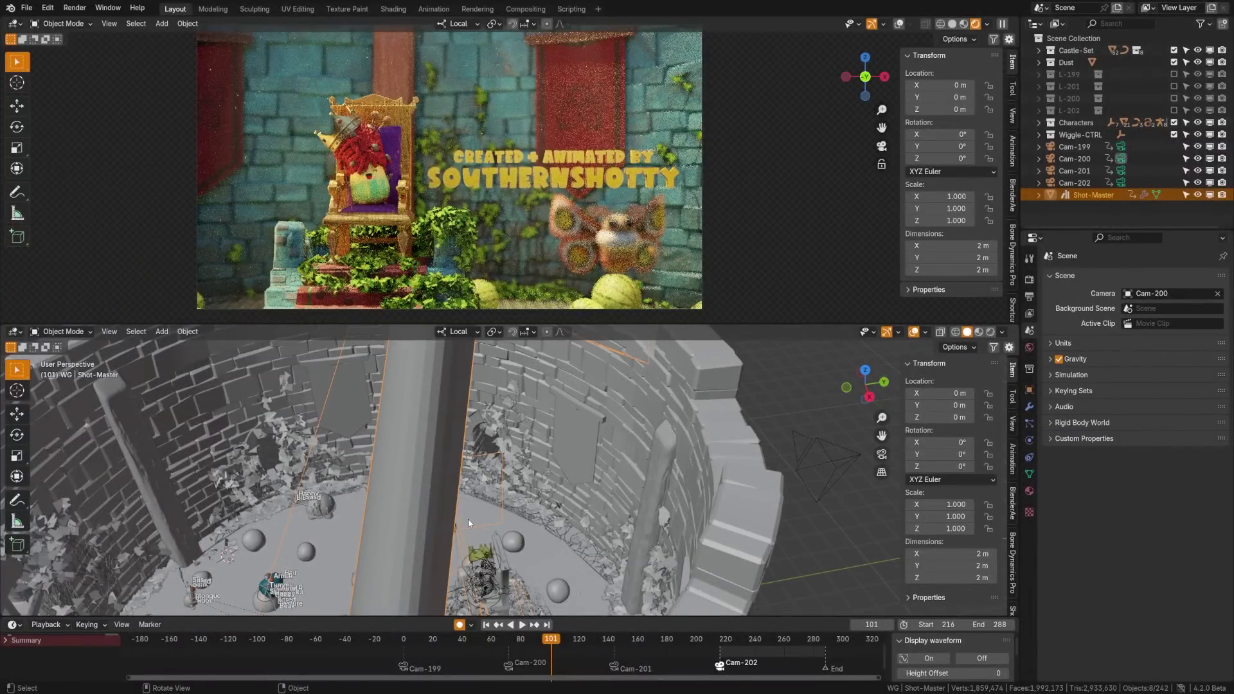
{"action": "key", "text": "g"}
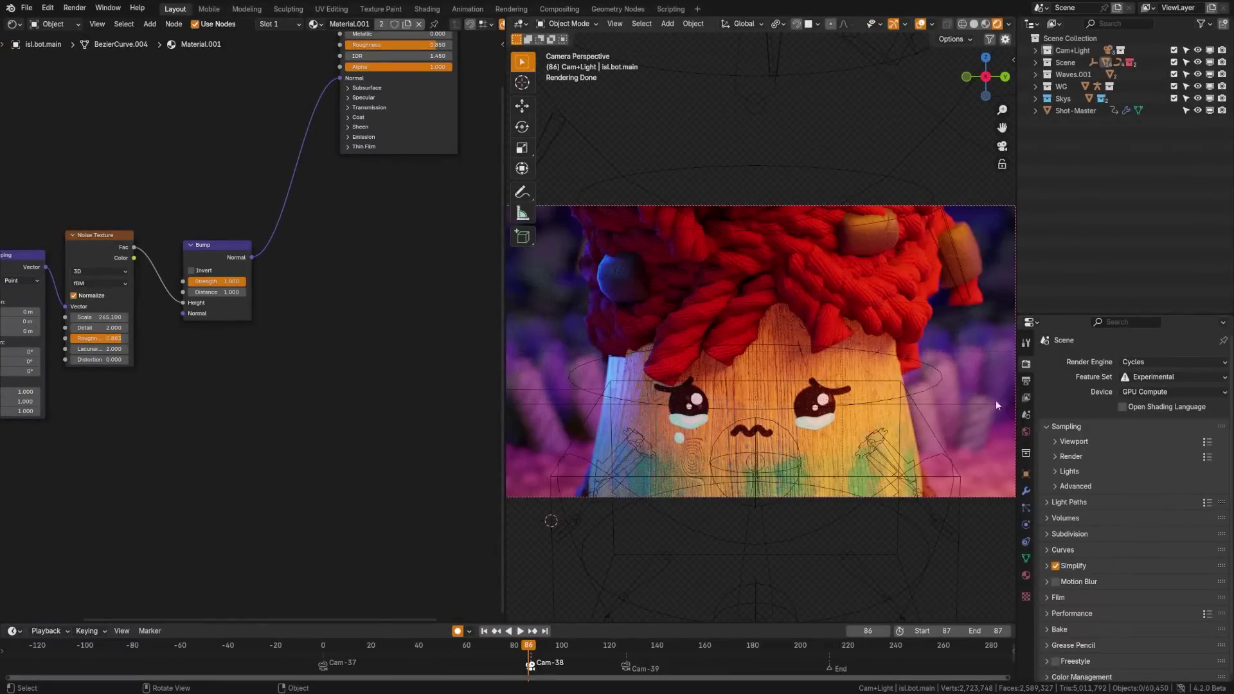
Open the view layer settings of the crying character scene.
{"action": "left_click", "coordinate": [1026, 397]}
{"action": "left_click", "coordinate": [1149, 475]}
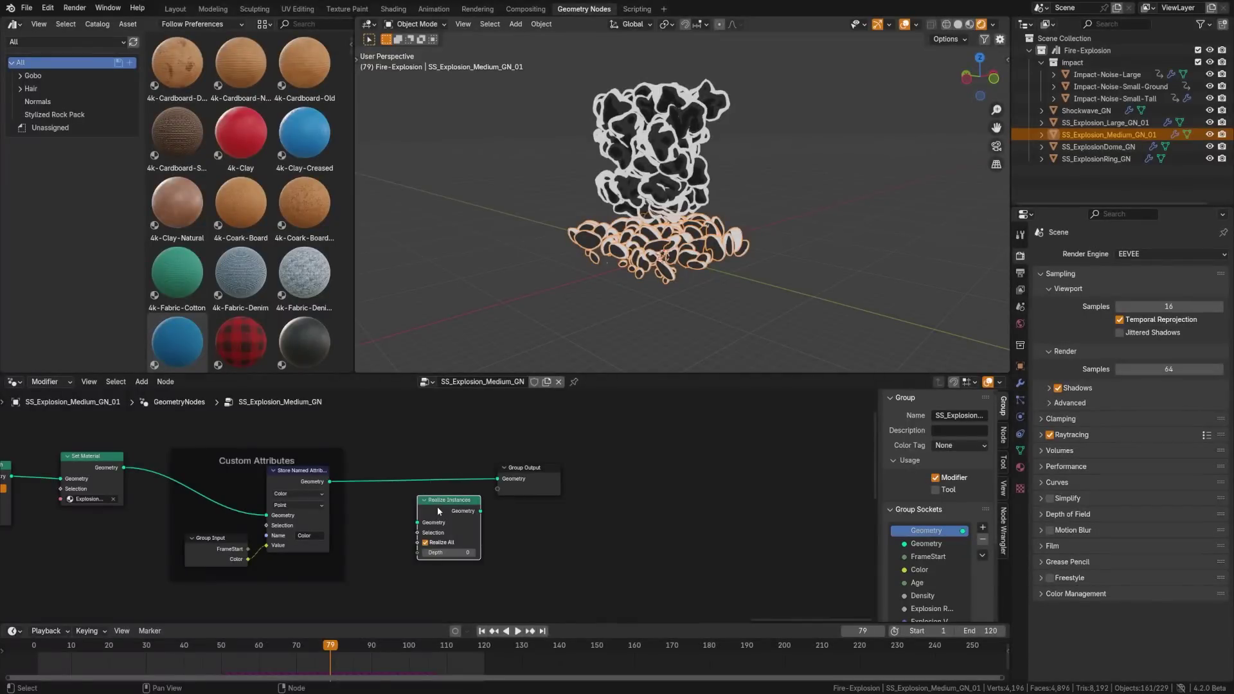
Insert the Realize Instances node between the Store Named Attribute node and the Group Output.
{"action": "left_click_drag", "start_coordinate": [439, 511], "coordinate": [430, 480]}
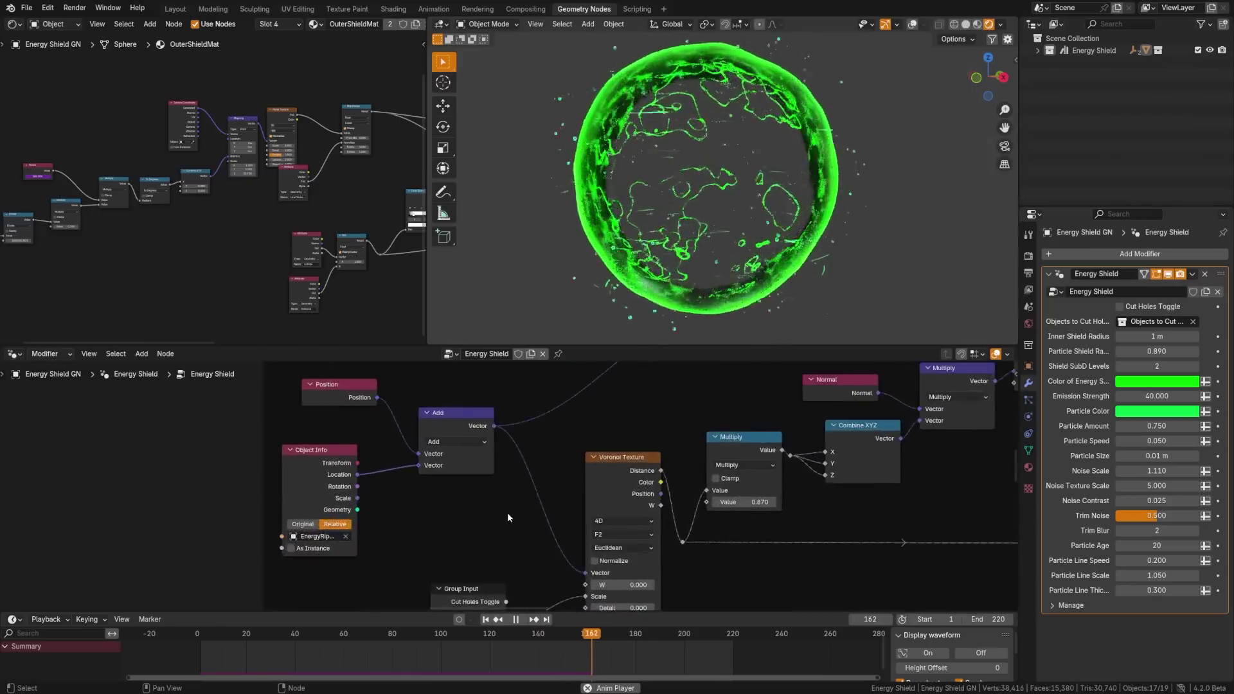
Examine the Object Info, Add and Voronoi Texture nodes of the Energy Shield node group up close.
{"action": "scroll", "coordinate": [507, 512], "scroll_direction": "up", "scroll_amount": 2}
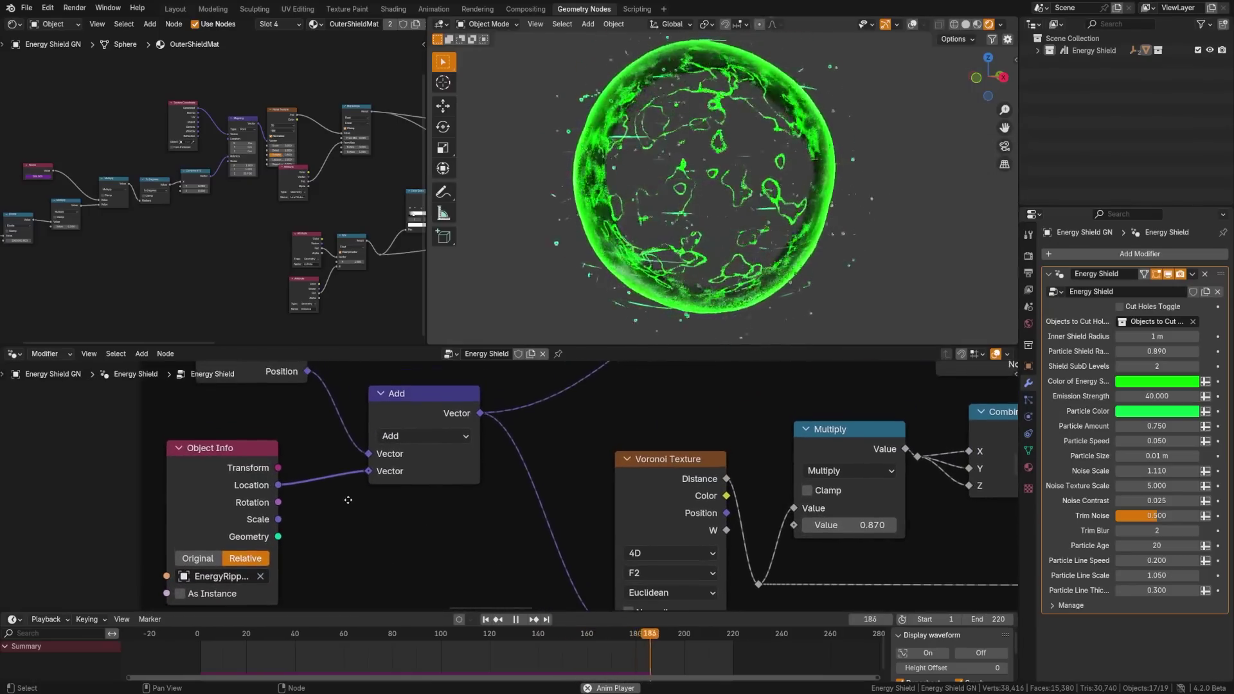
{"action": "middle_click_drag", "start_coordinate": [651, 496], "coordinate": [932, 435]}
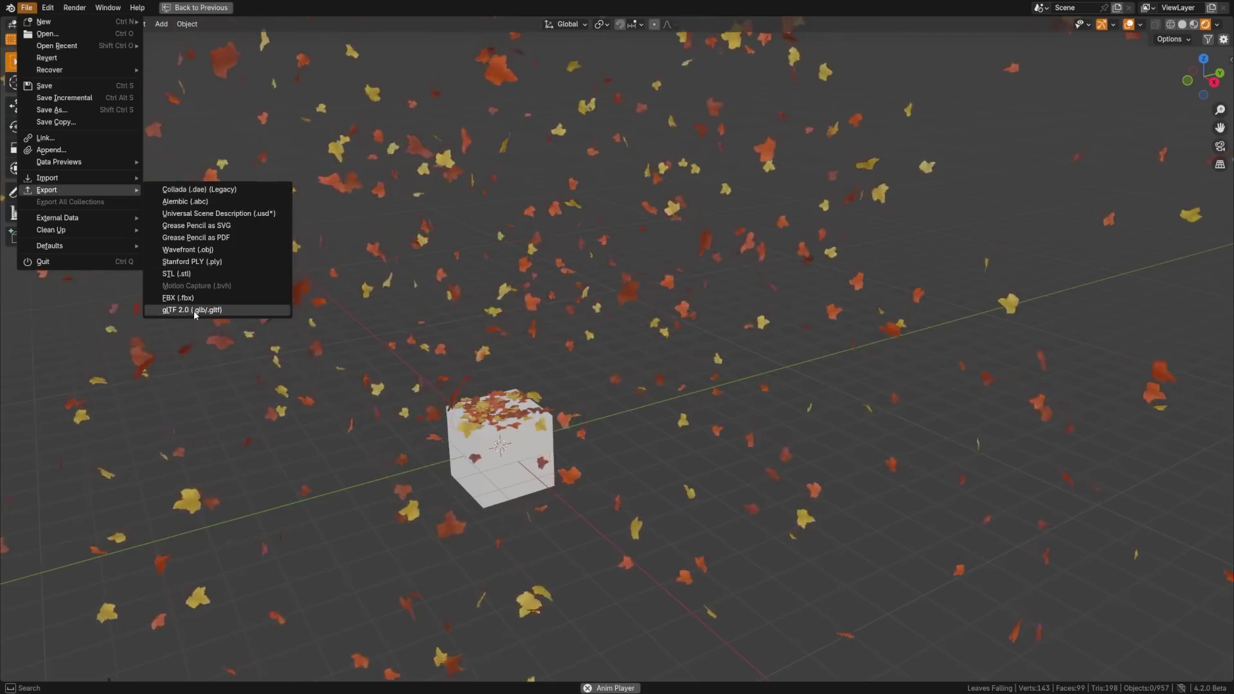
Open the glTF 2.0 export for the falling leaves scene, and toggle Validate Mesh in the STL import options.
{"action": "left_click", "coordinate": [194, 311]}
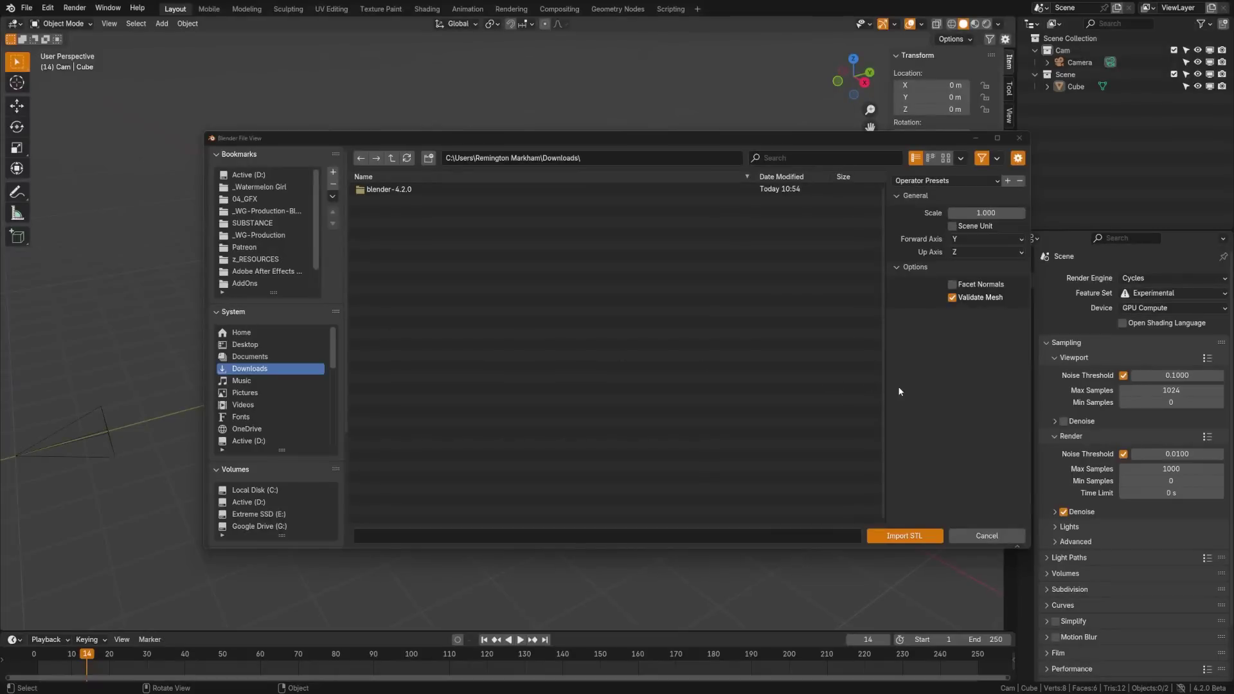
{"action": "left_click", "coordinate": [952, 298]}
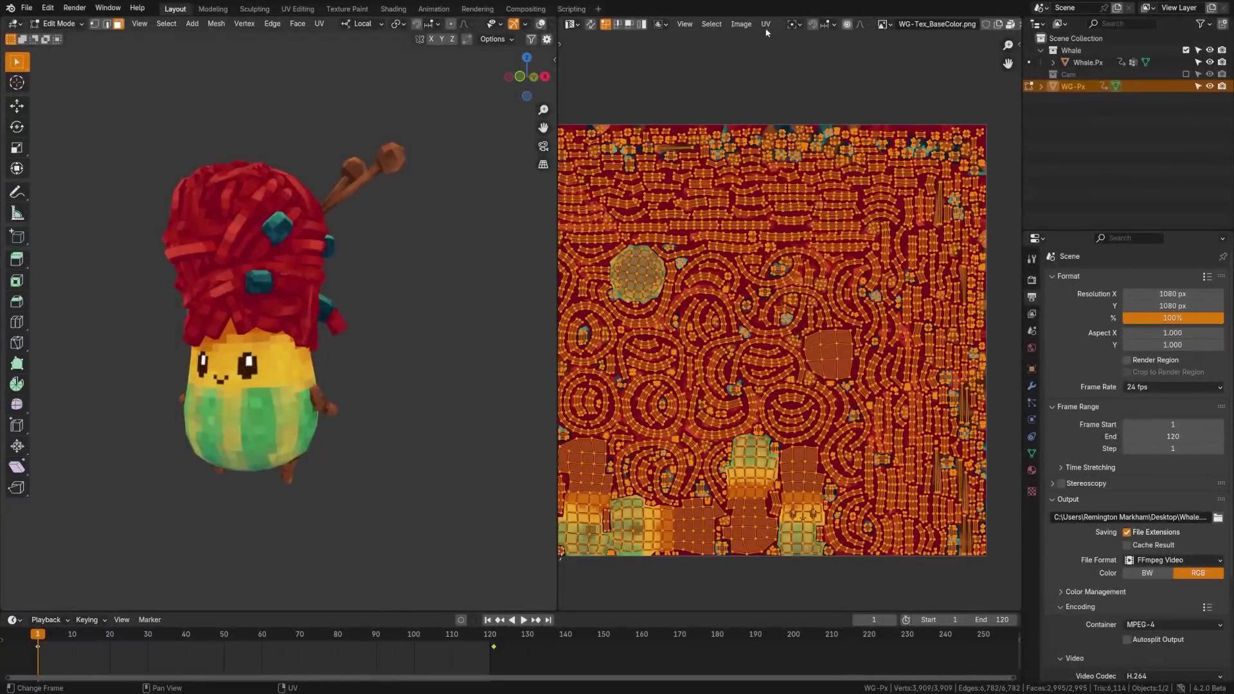
Start an Edge Slide on the selected UVs of the pixel-art watermelon character.
{"action": "left_click", "coordinate": [766, 24]}
{"action": "mouse_move", "coordinate": [776, 40]}
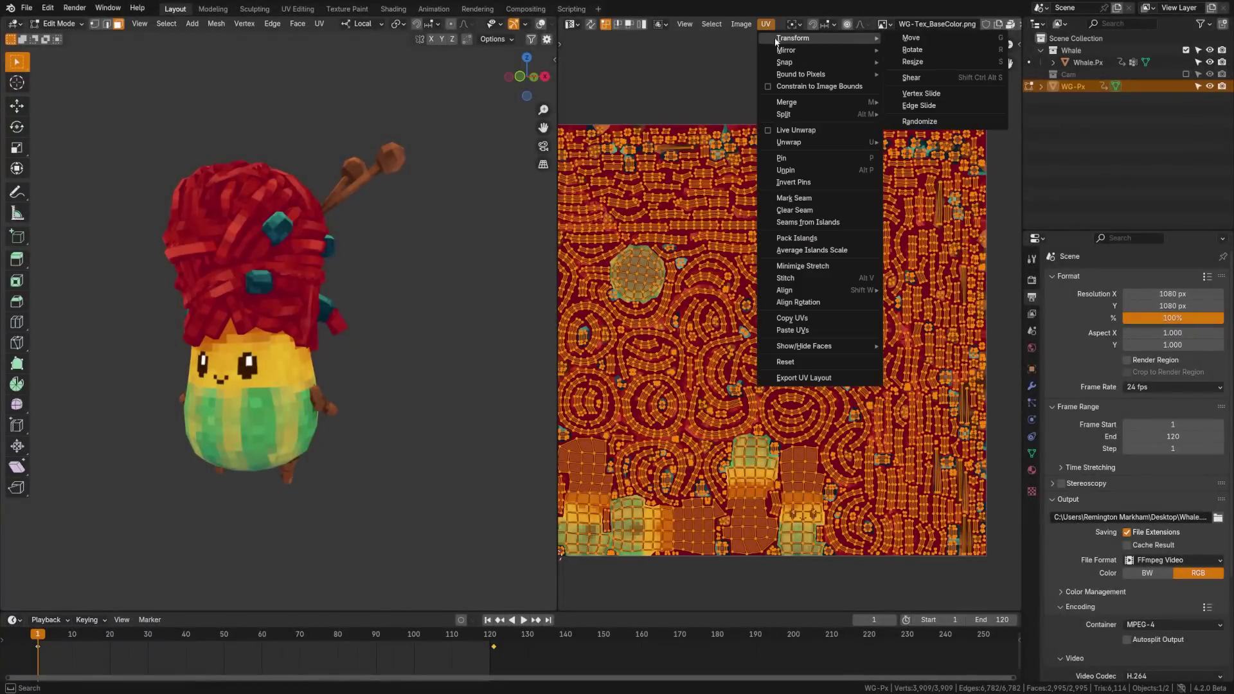
{"action": "left_click", "coordinate": [931, 106]}
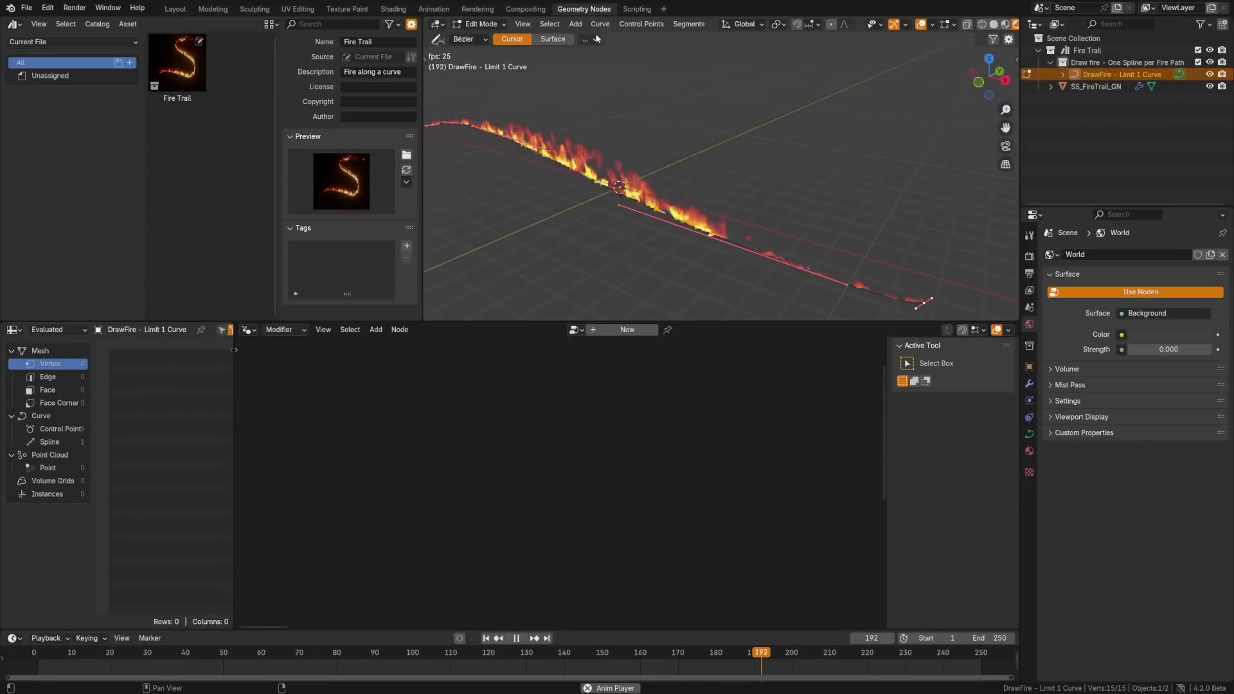
Examine the curve, control point and segment commands available for editing the DrawFire curve.
{"action": "left_click", "coordinate": [630, 25]}
{"action": "left_click", "coordinate": [630, 25]}
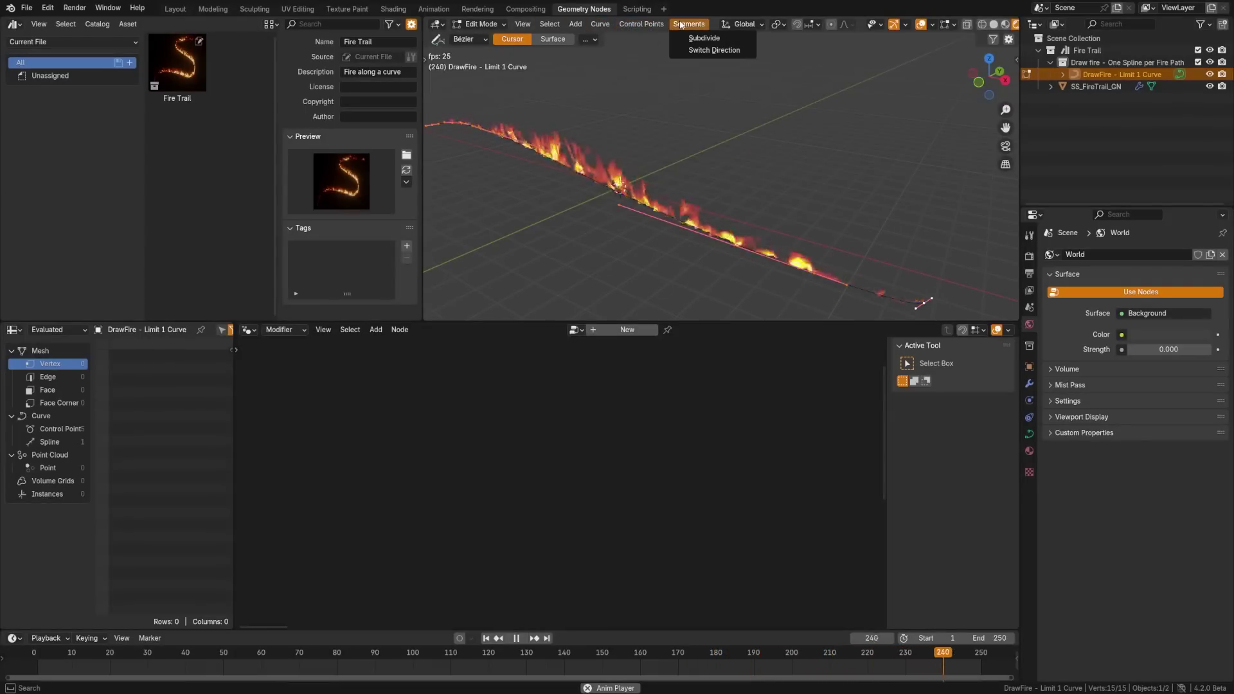
{"action": "left_click", "coordinate": [632, 25]}
{"action": "mouse_move", "coordinate": [600, 25]}
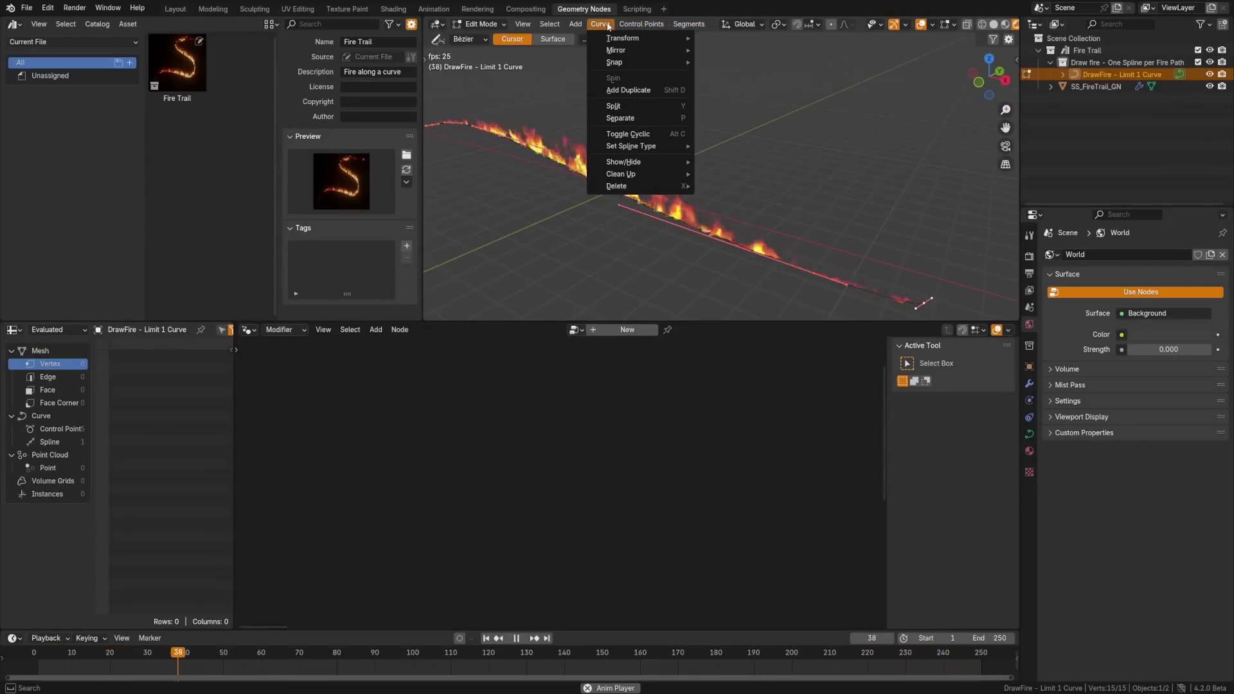
{"action": "mouse_move", "coordinate": [638, 145]}
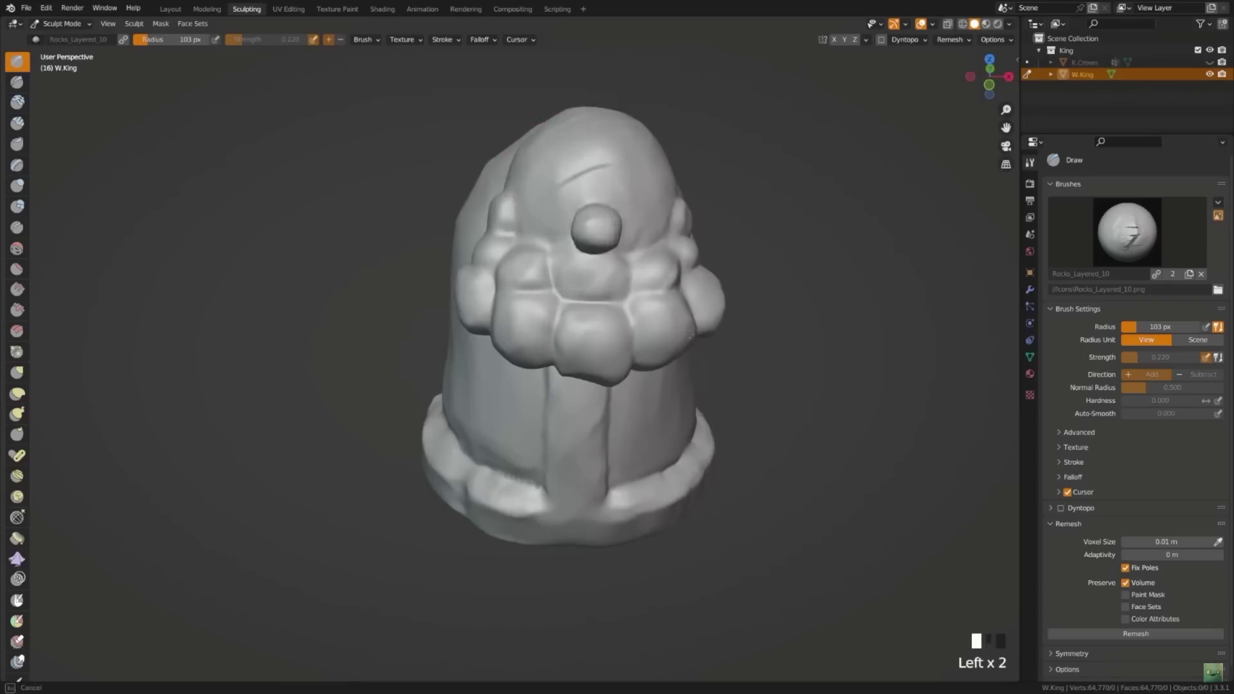
Undo the last sculpt stroke on the king's head and sculpt a new Draw brush stroke there.
{"action": "mouse_move", "coordinate": [552, 318]}
{"action": "middle_mouse_down"}
{"action": "mouse_move", "coordinate": [620, 312]}
{"action": "mouse_move", "coordinate": [564, 347]}
{"action": "middle_mouse_up"}
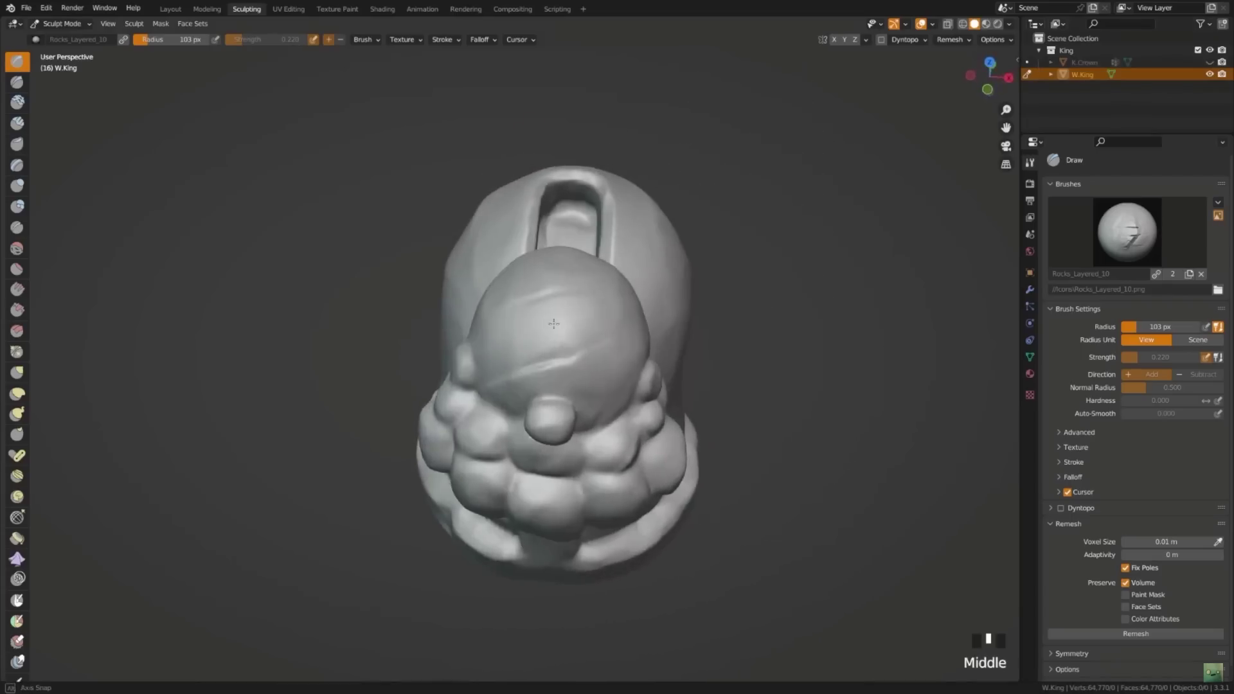
{"action": "key", "text": "ctrl+z"}
{"action": "left_click_drag", "start_coordinate": [565, 347], "coordinate": [594, 402]}
{"action": "middle_click_drag", "start_coordinate": [594, 401], "coordinate": [675, 109]}
{"action": "middle_click_drag", "start_coordinate": [672, 252], "coordinate": [633, 253]}
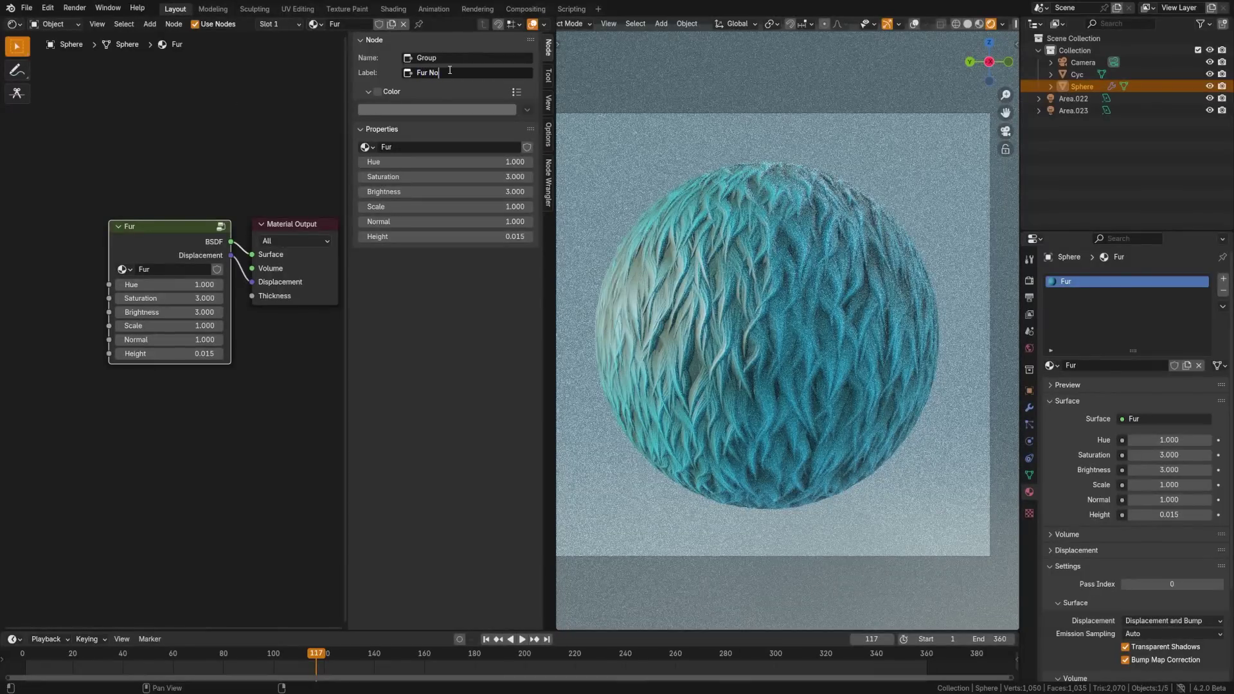
Label the fur group node "Fur Node System" and give it a dark red custom color.
{"action": "type", "text": "de System"}
{"action": "key", "text": "Return"}
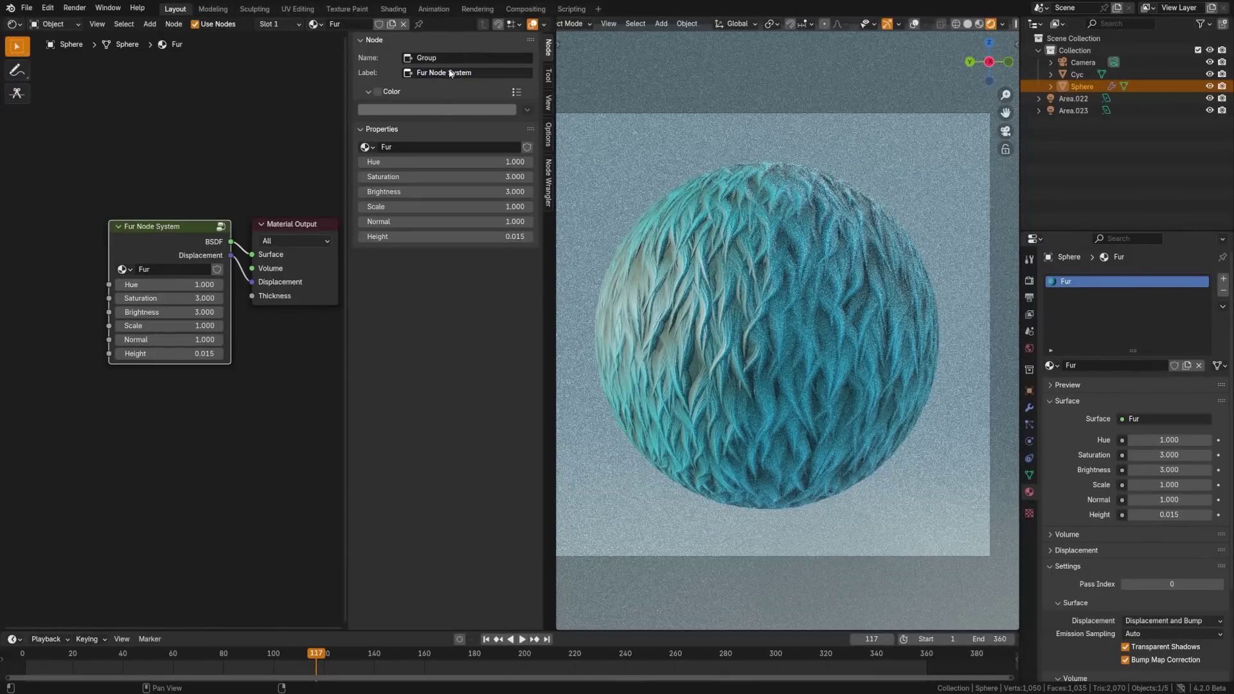
{"action": "left_click", "coordinate": [377, 91]}
{"action": "left_click", "coordinate": [437, 109]}
{"action": "left_click", "coordinate": [473, 176]}
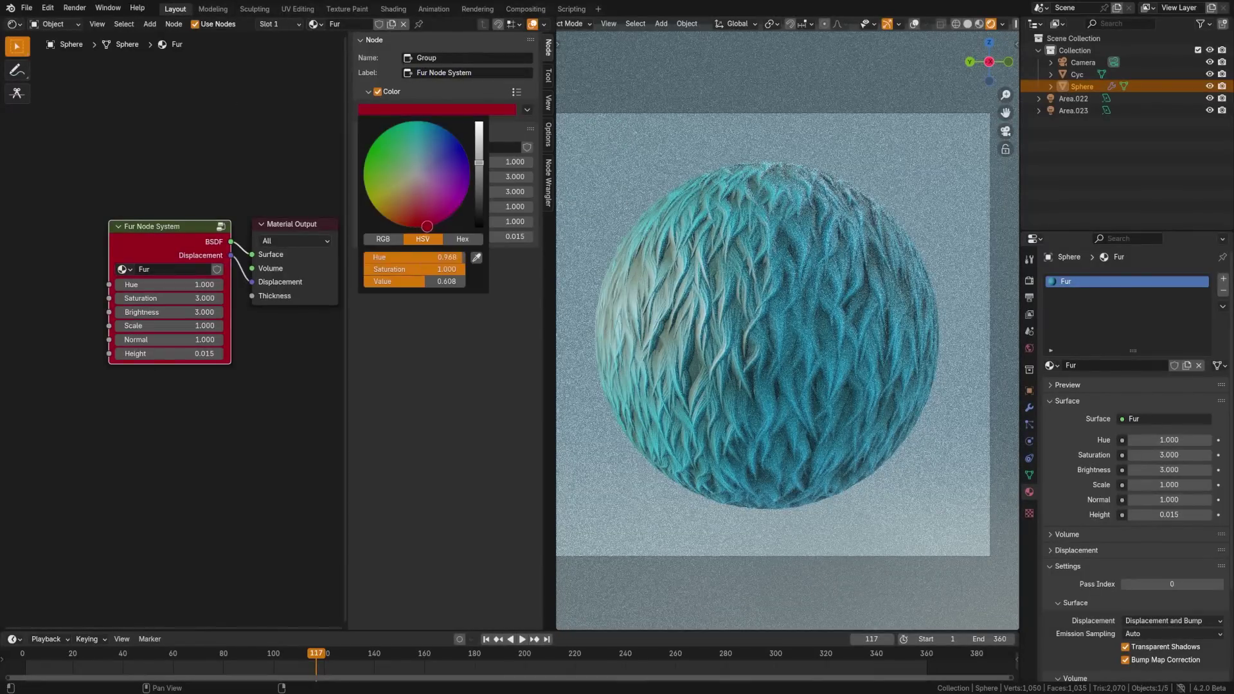
{"action": "left_click", "coordinate": [547, 135]}
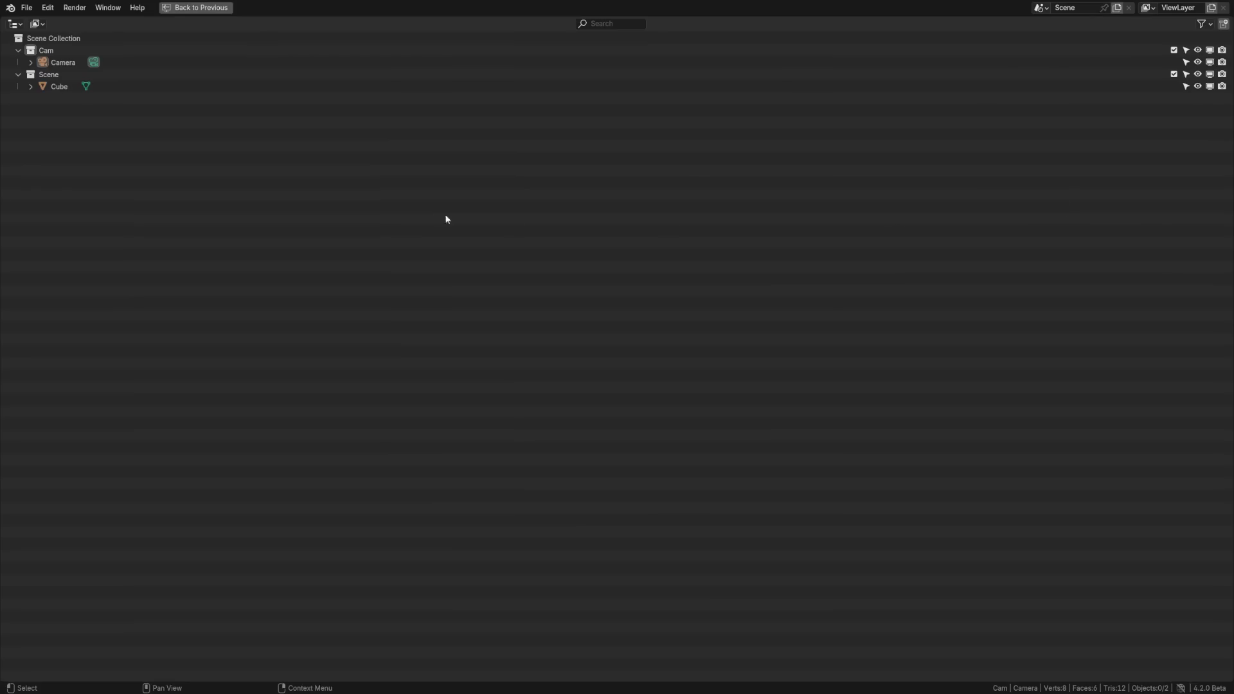
Search the outliner for "cu".
{"action": "key", "text": "ctrl+f"}
{"action": "type", "text": "cu"}
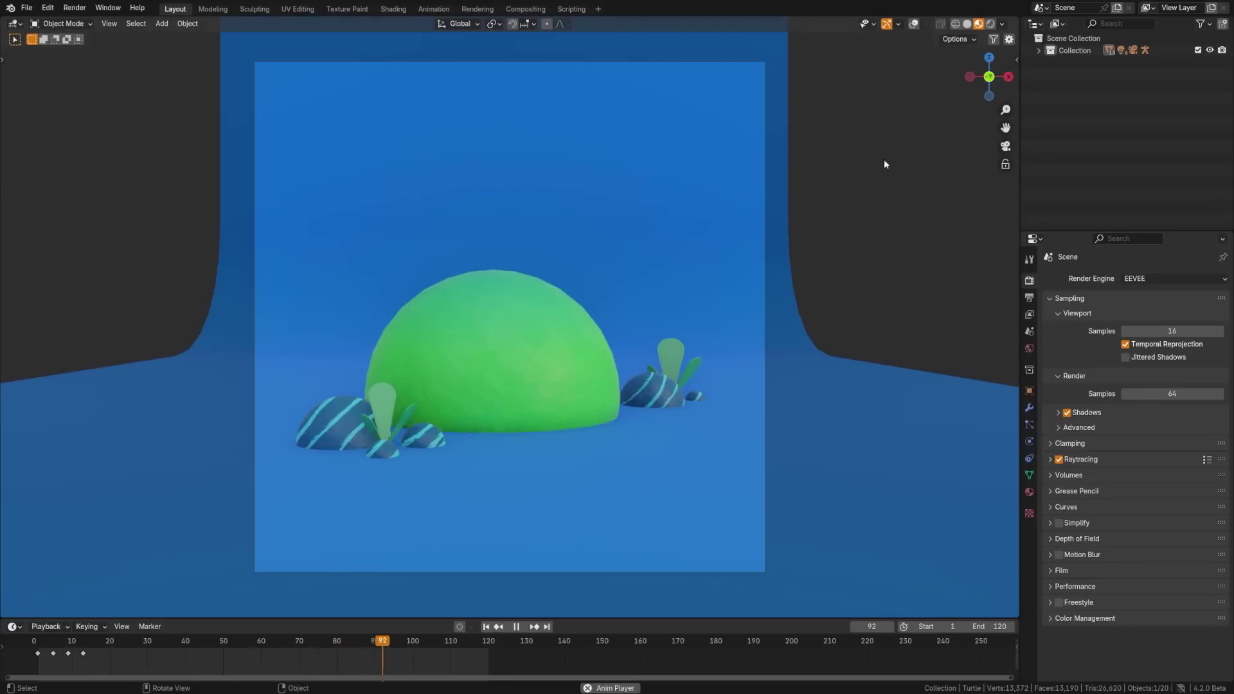
Switch the outliner to Unused Data and open the options for purging unused data from the turtle file.
{"action": "left_click", "coordinate": [1063, 23]}
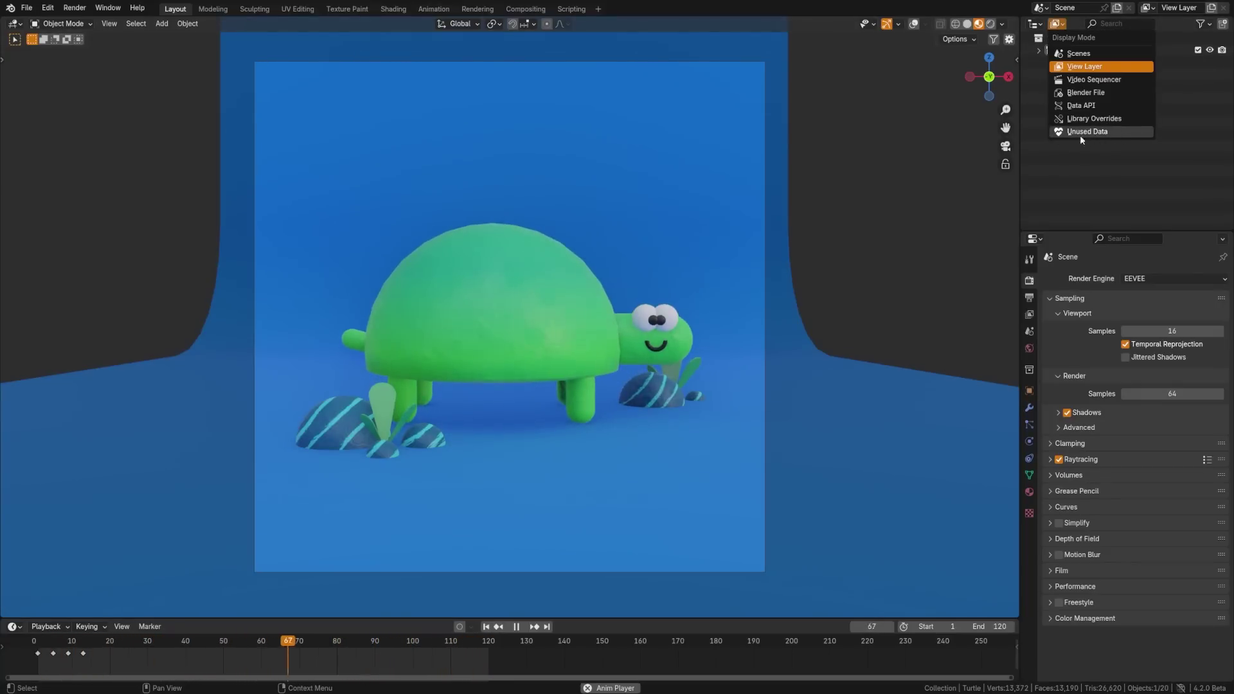
{"action": "left_click", "coordinate": [1113, 134]}
{"action": "left_click", "coordinate": [1206, 27]}
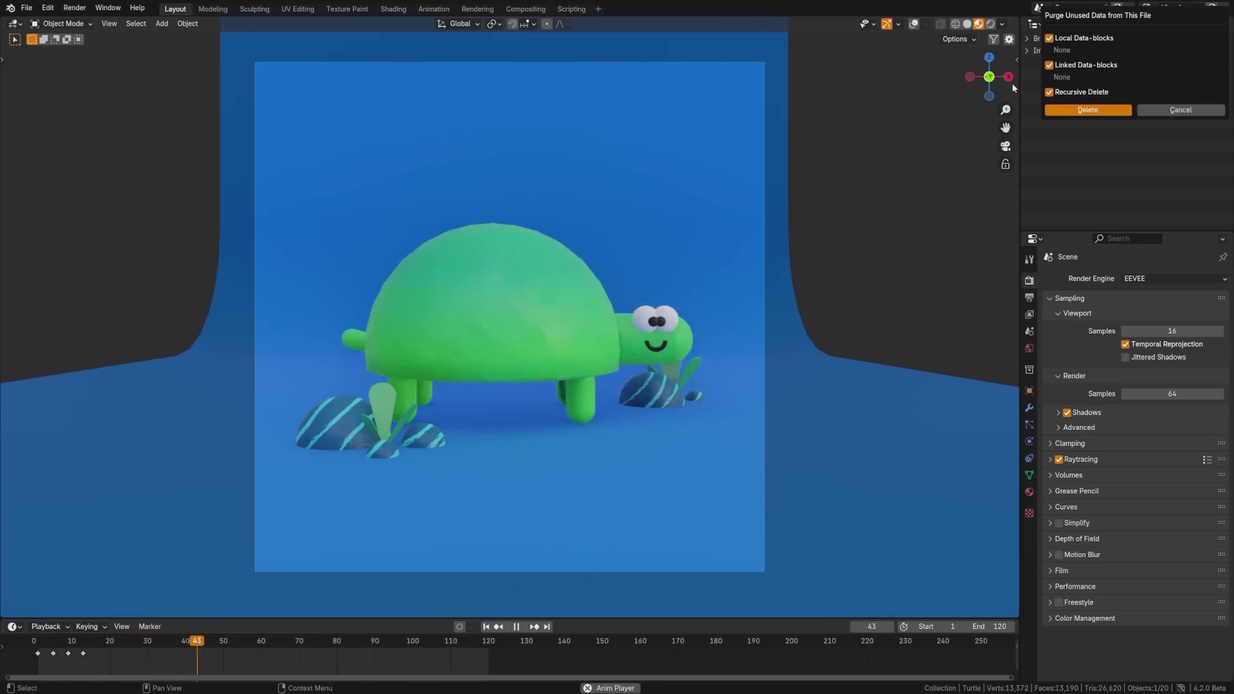
{"action": "left_click", "coordinate": [26, 7]}
{"action": "mouse_move", "coordinate": [65, 230]}
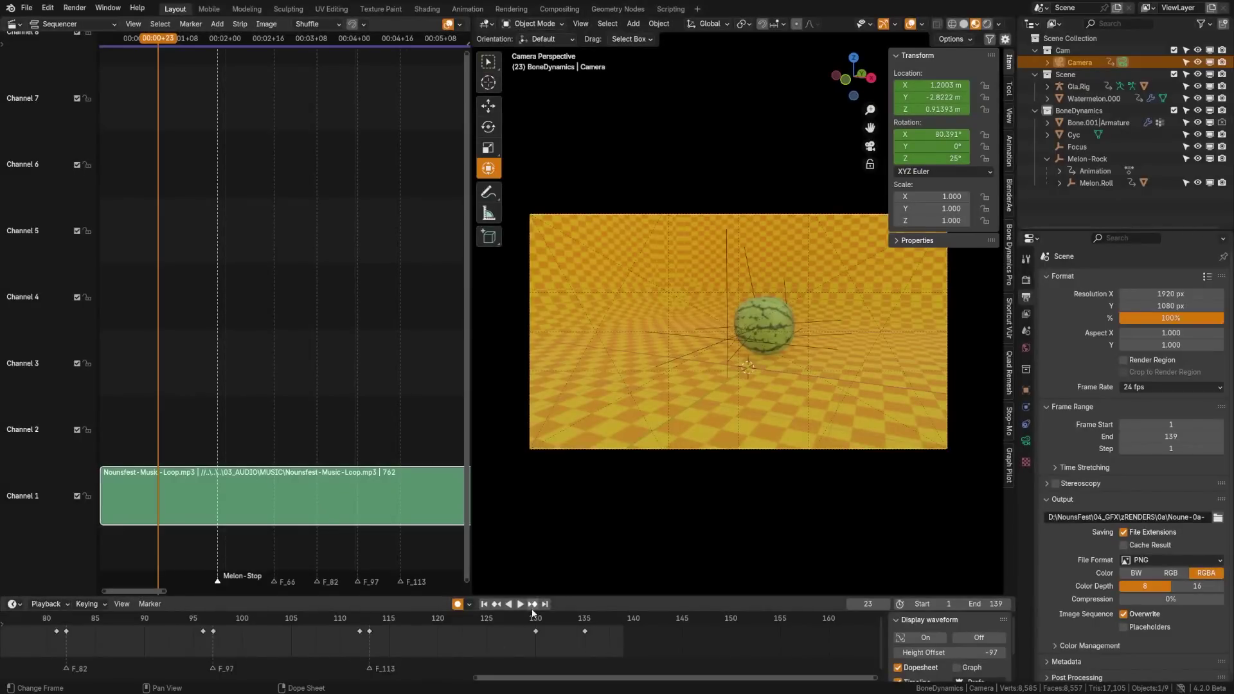
Play the watermelon animation in the BoneDynamics scene.
{"action": "left_click", "coordinate": [521, 605]}
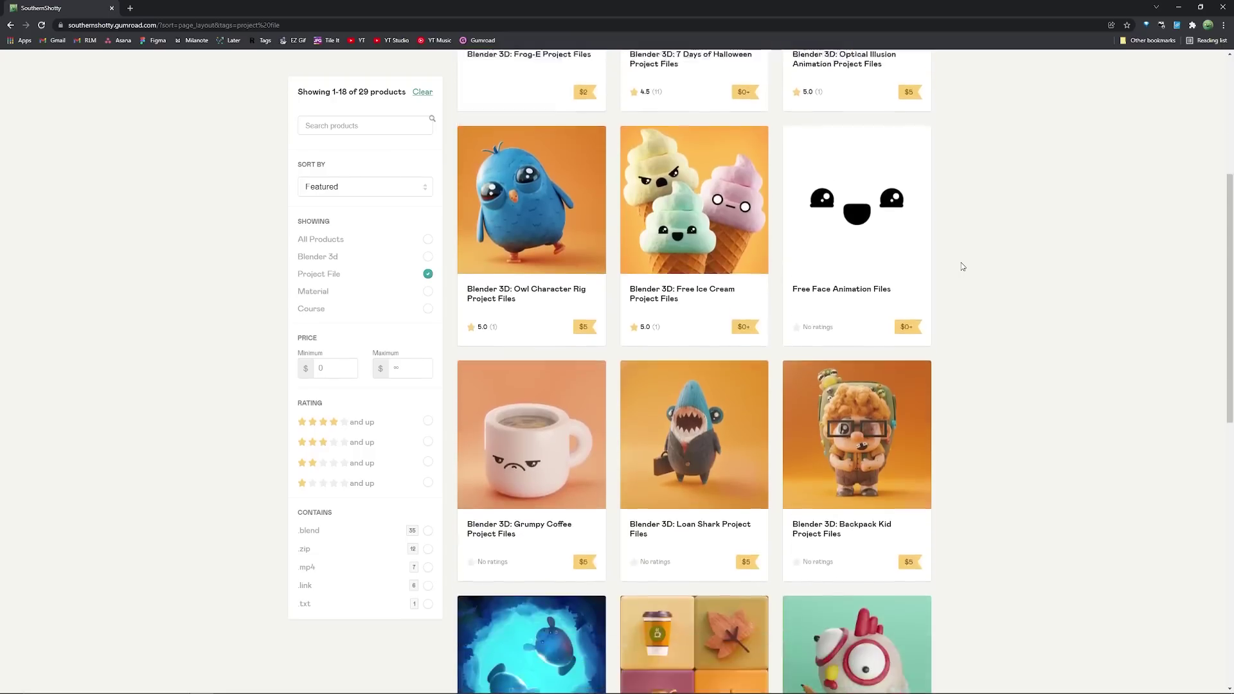
Switch to the browser and browse the Blender project files in the Gumroad store.
{"action": "scroll", "coordinate": [961, 267], "scroll_direction": "down", "scroll_amount": 5}
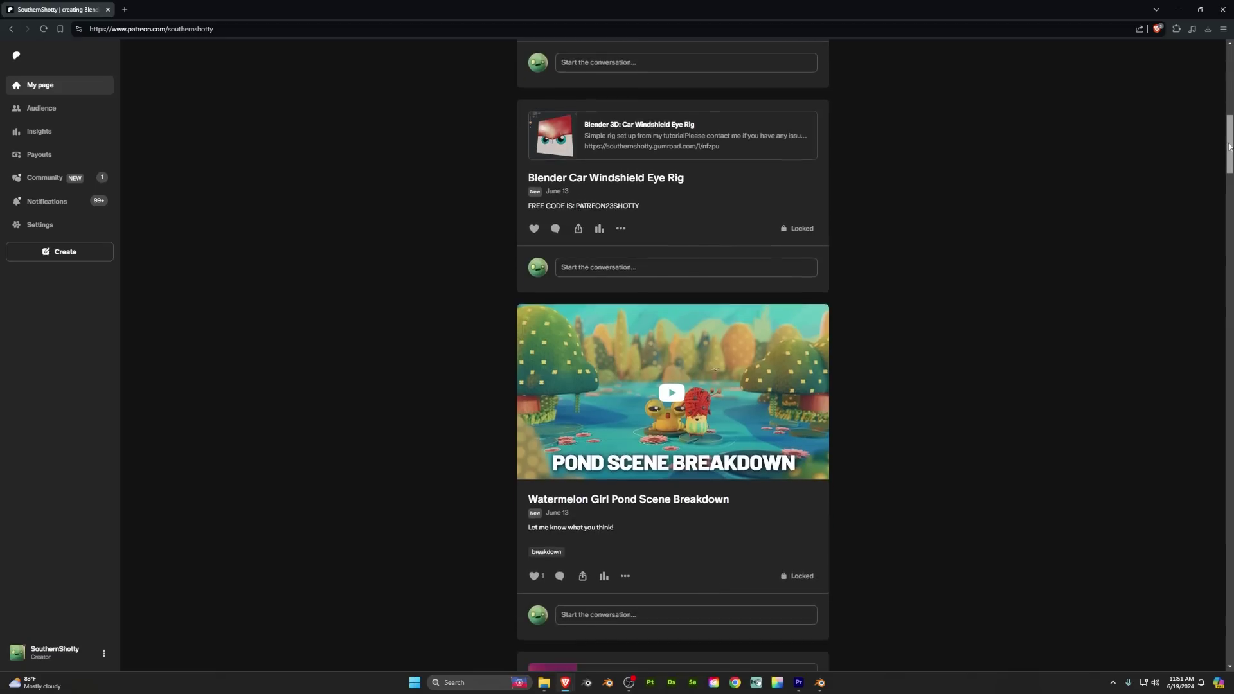